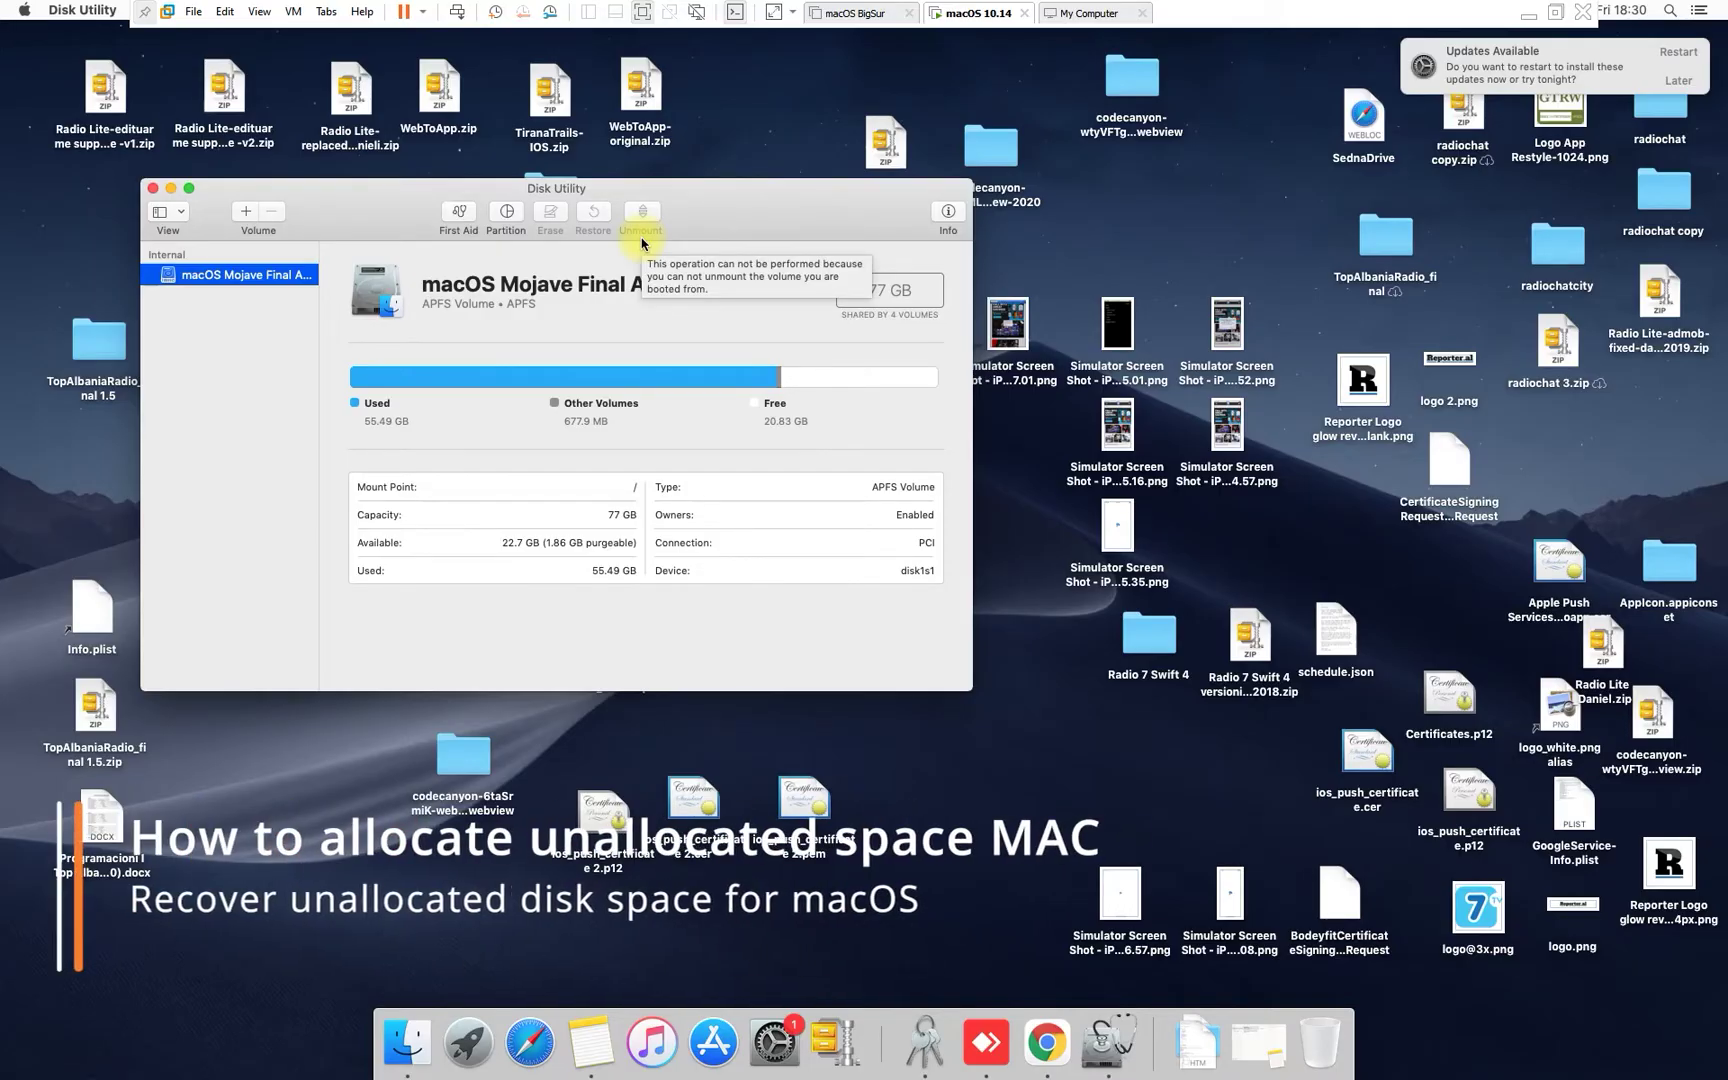
- Reposition the Disk Utility window and highlight the volume's 77 GB capacity
drag(500, 188, 500, 251)
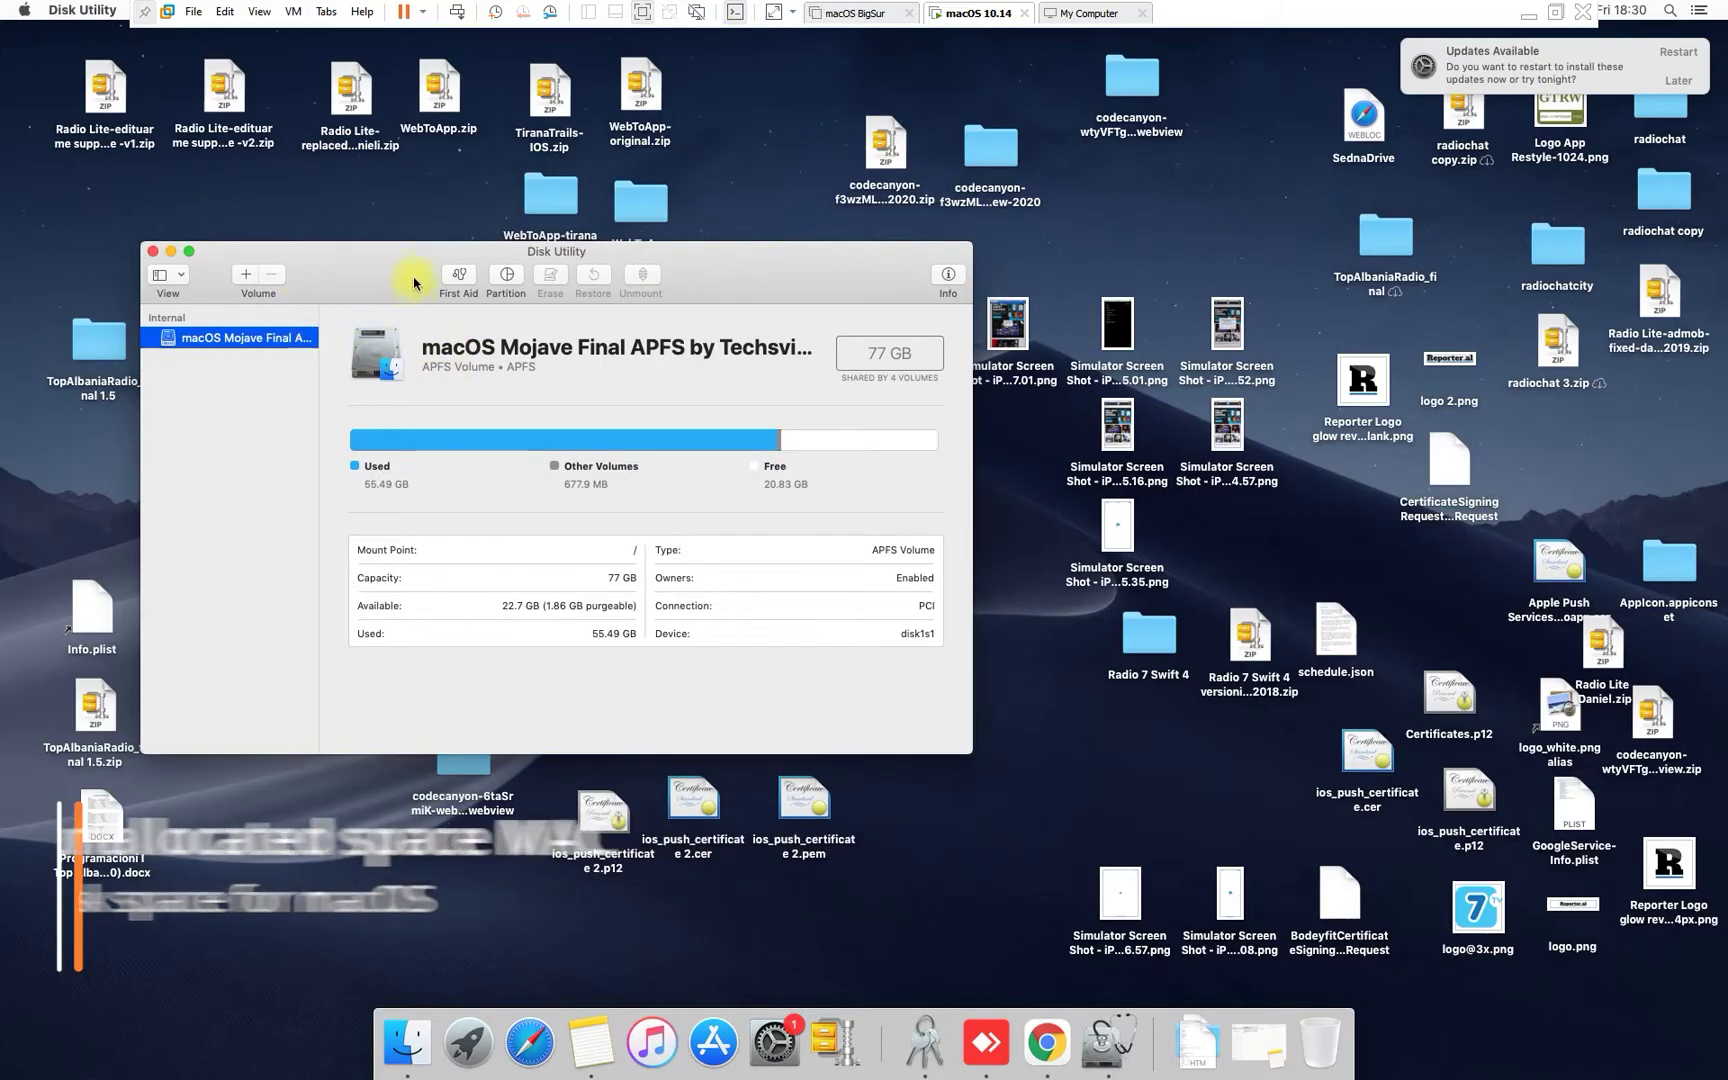
drag(403, 273, 363, 221)
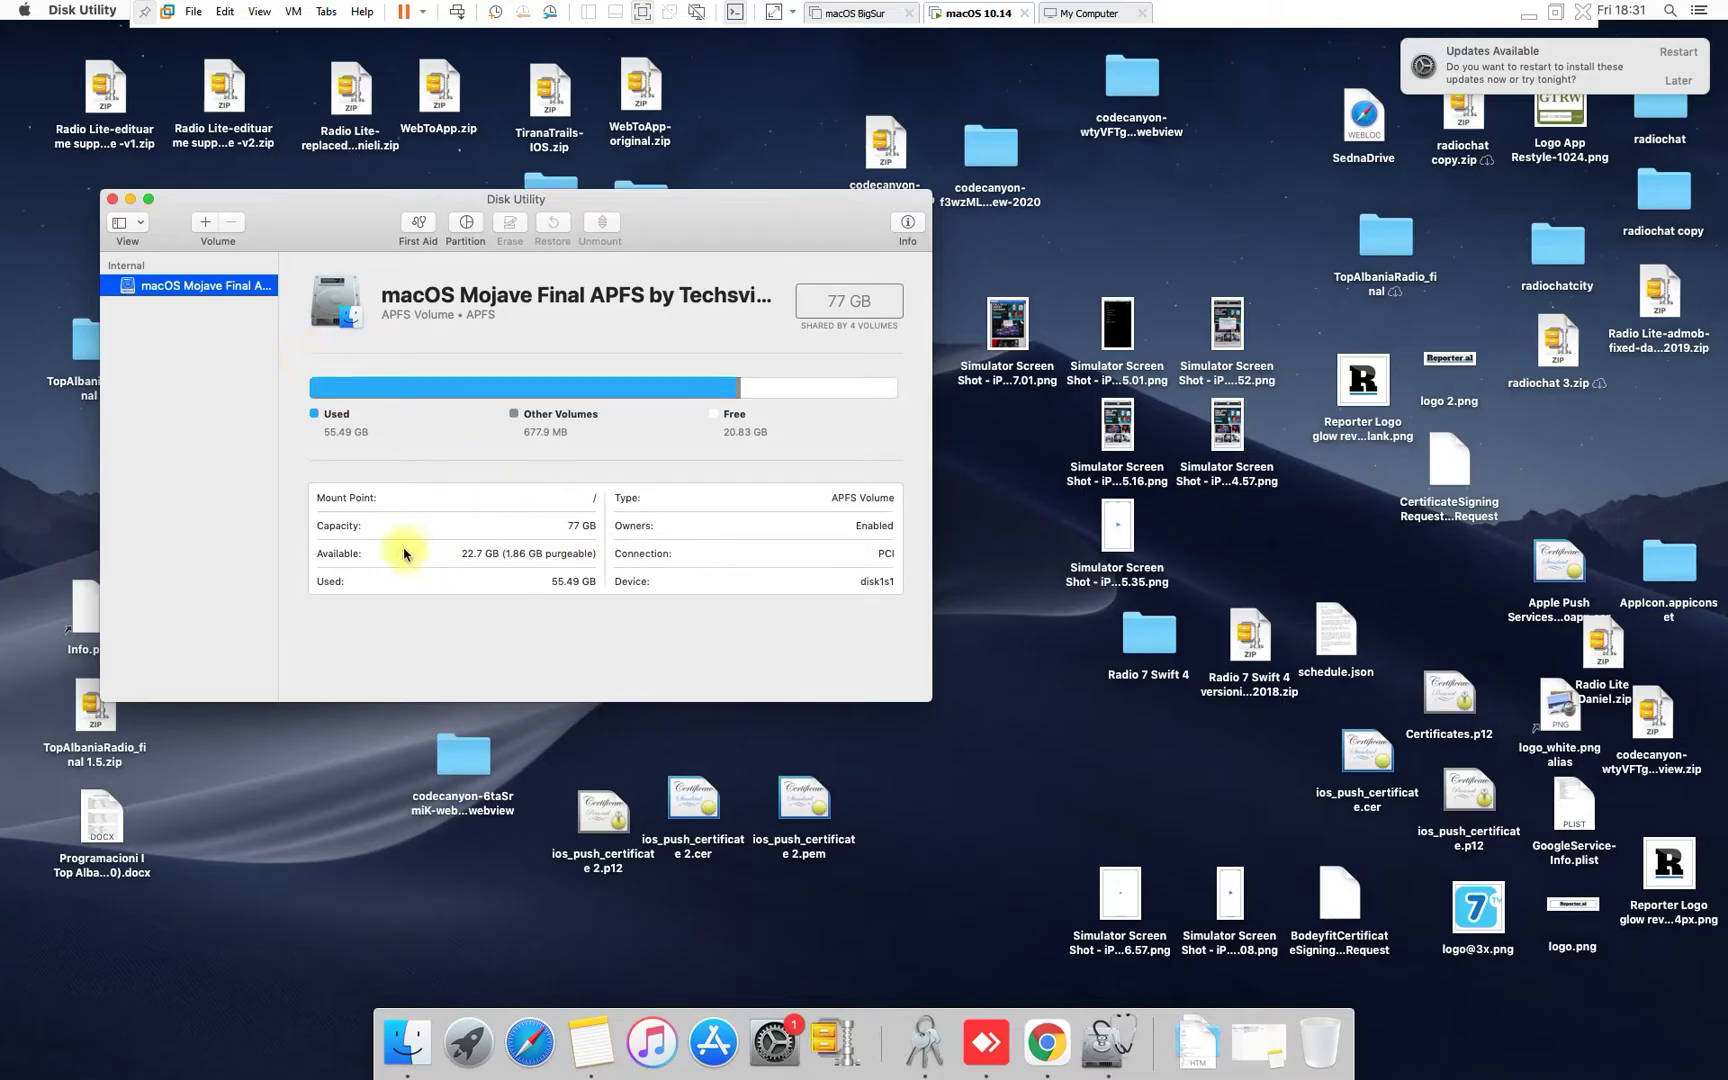
drag(596, 530, 552, 526)
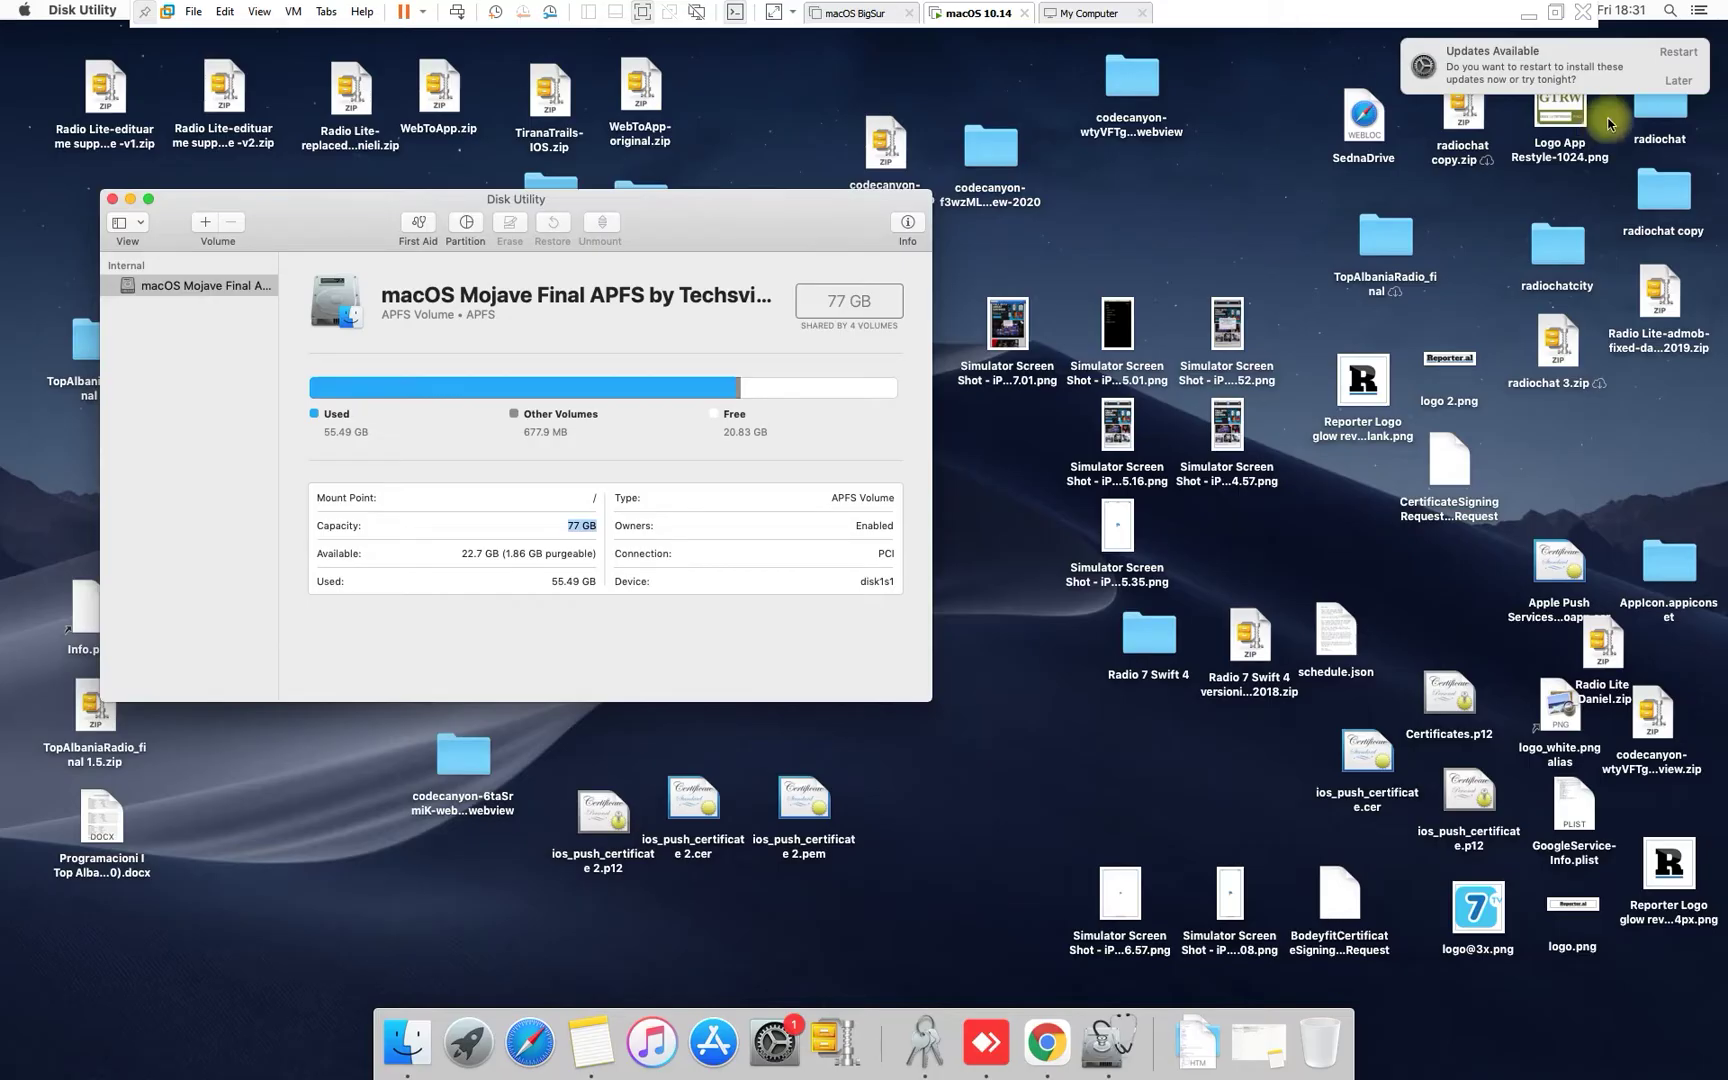
- Quit Disk Utility and relaunch it from a Spotlight search for 'disk'
click(1180, 185)
click(112, 199)
click(1670, 11)
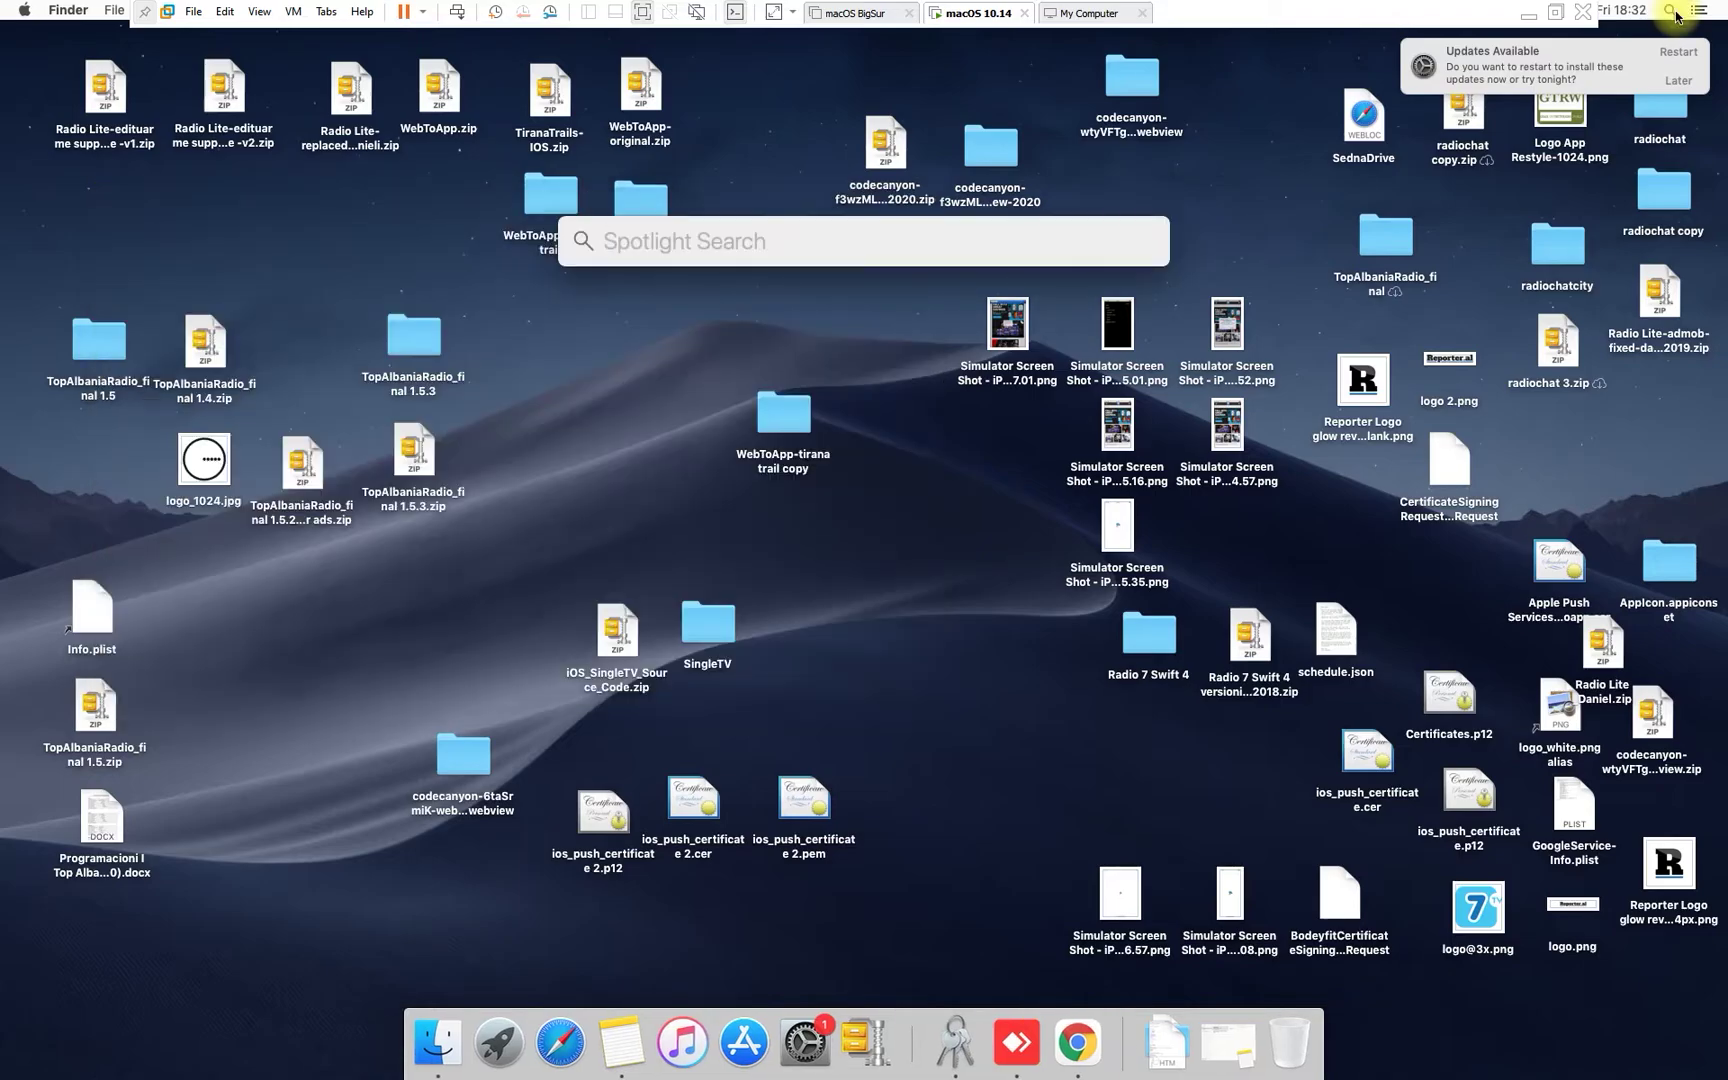
text(di)
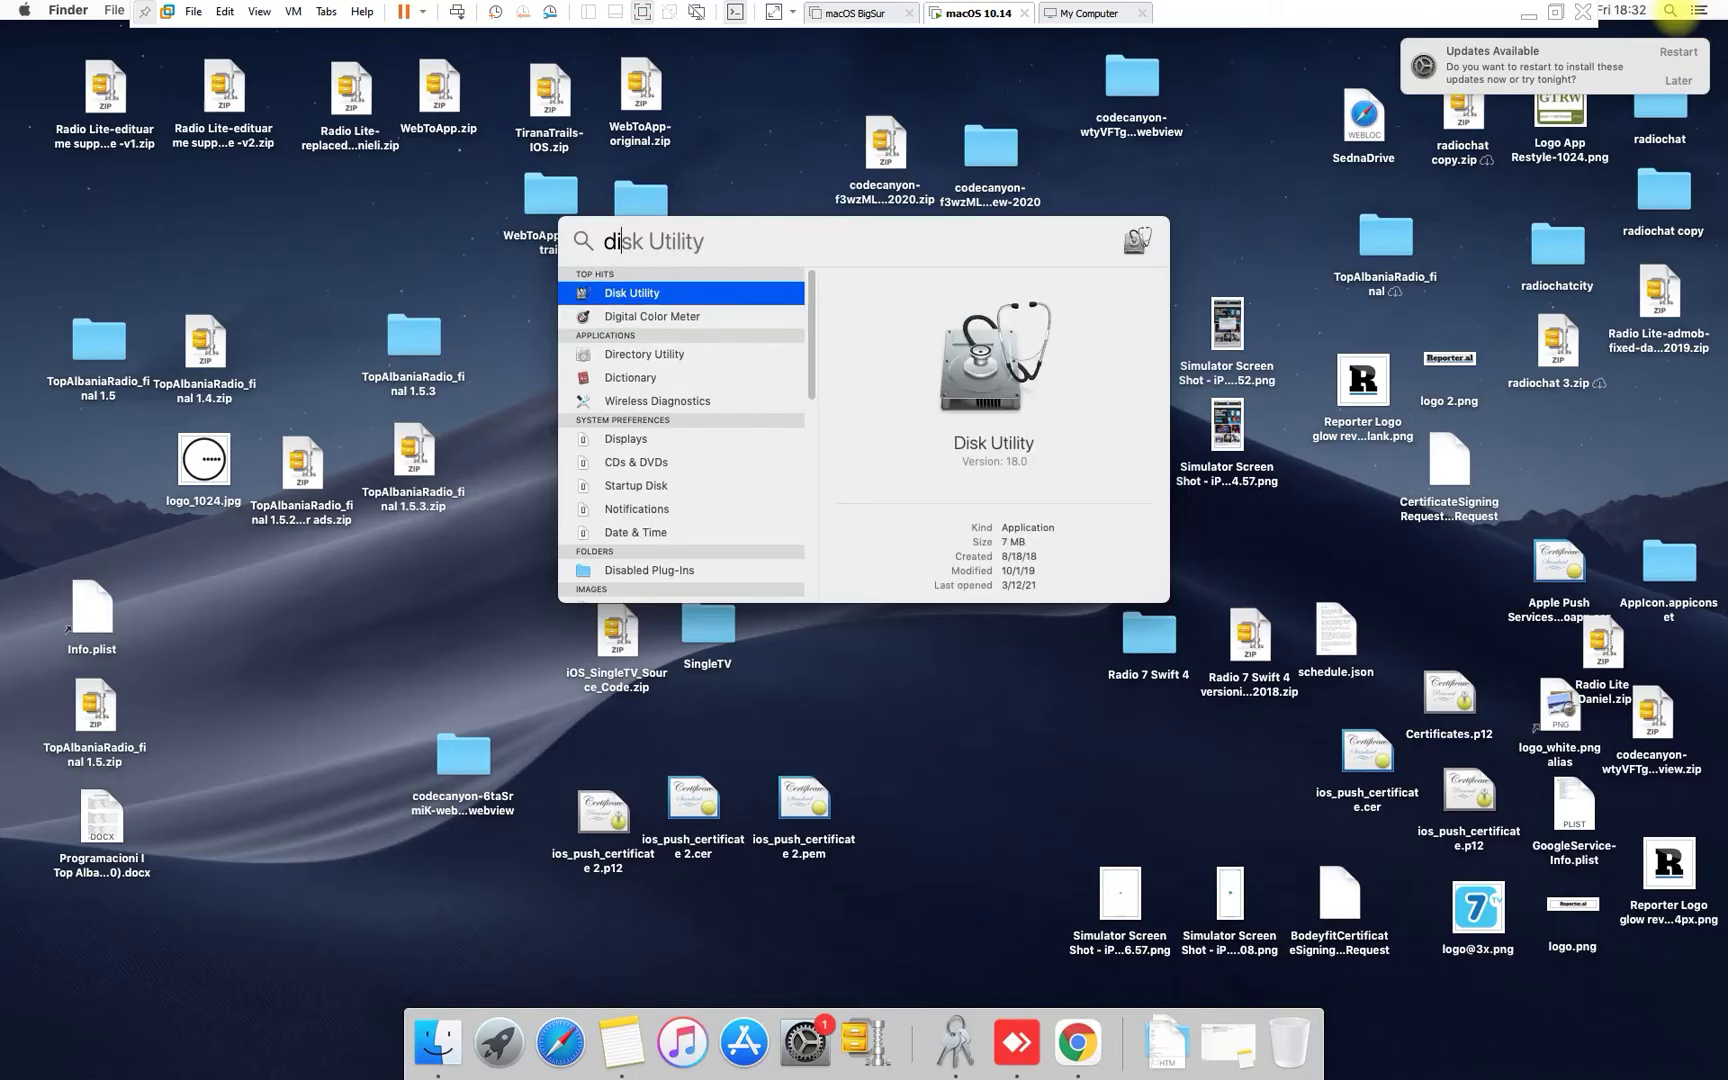
key(Return)
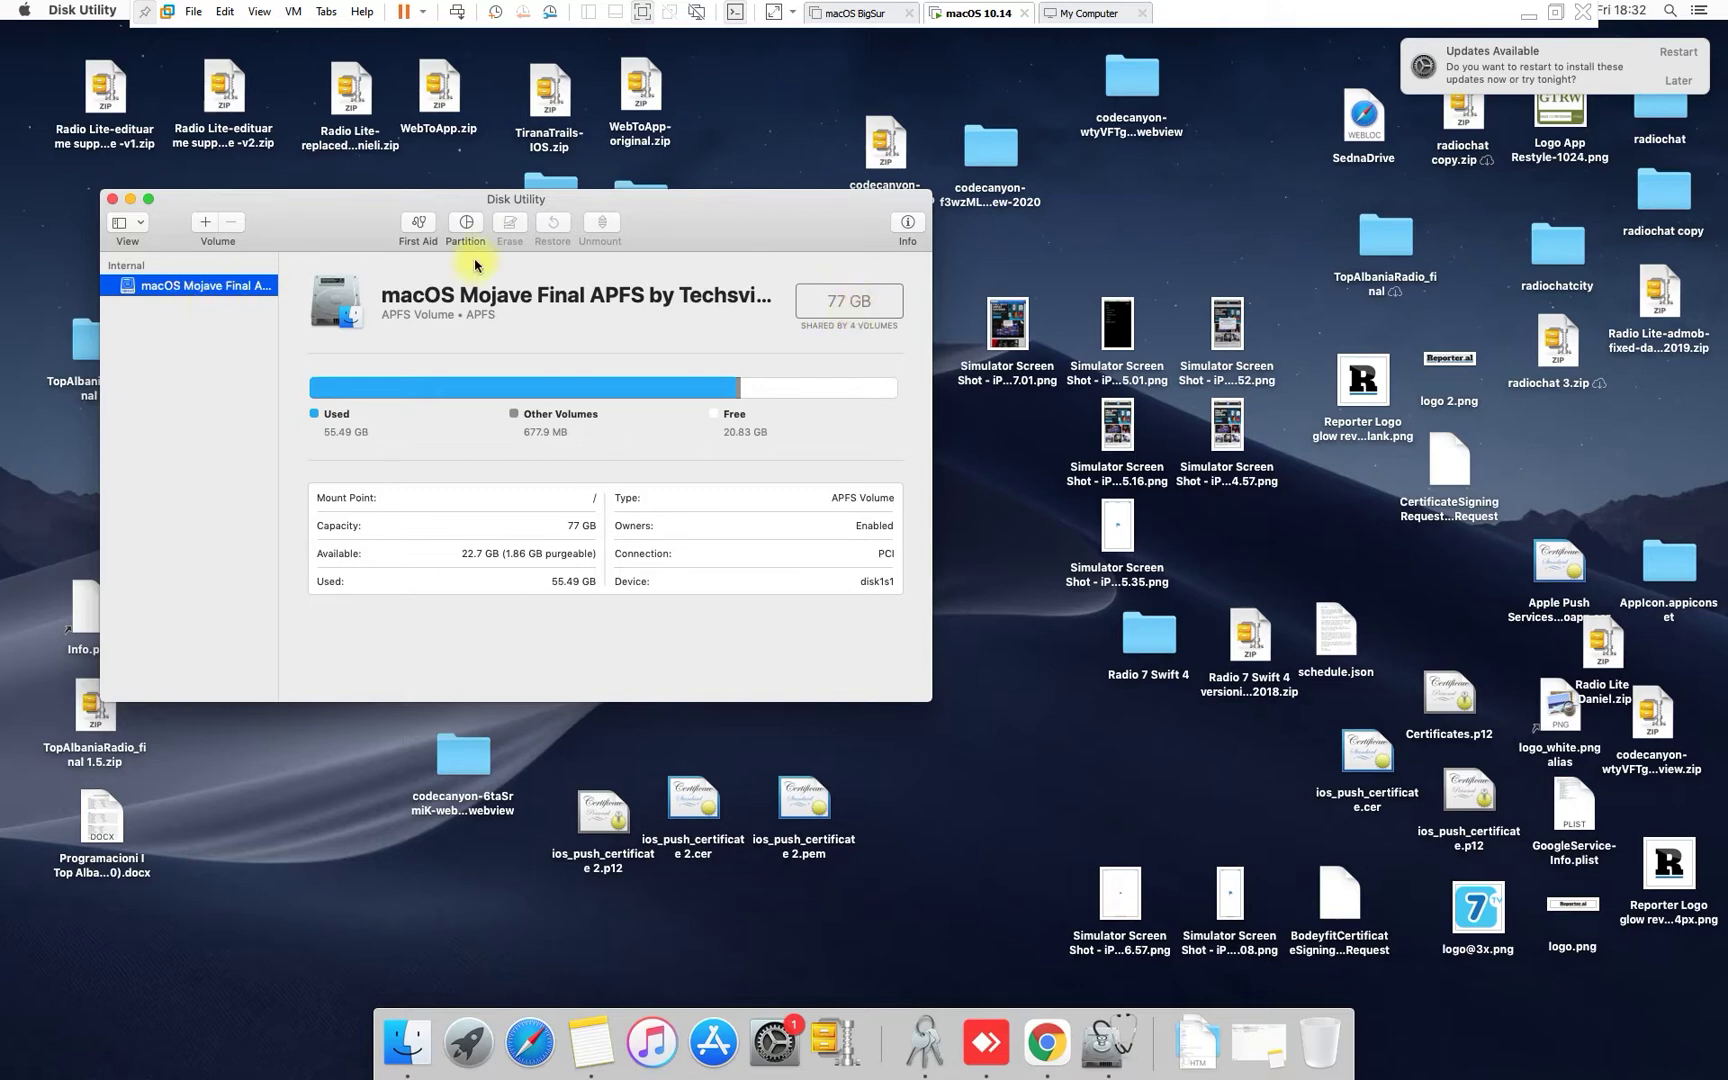
- Open the drive's partition layout and select the 77 GB Mojave slice in the pie chart
click(471, 230)
click(440, 468)
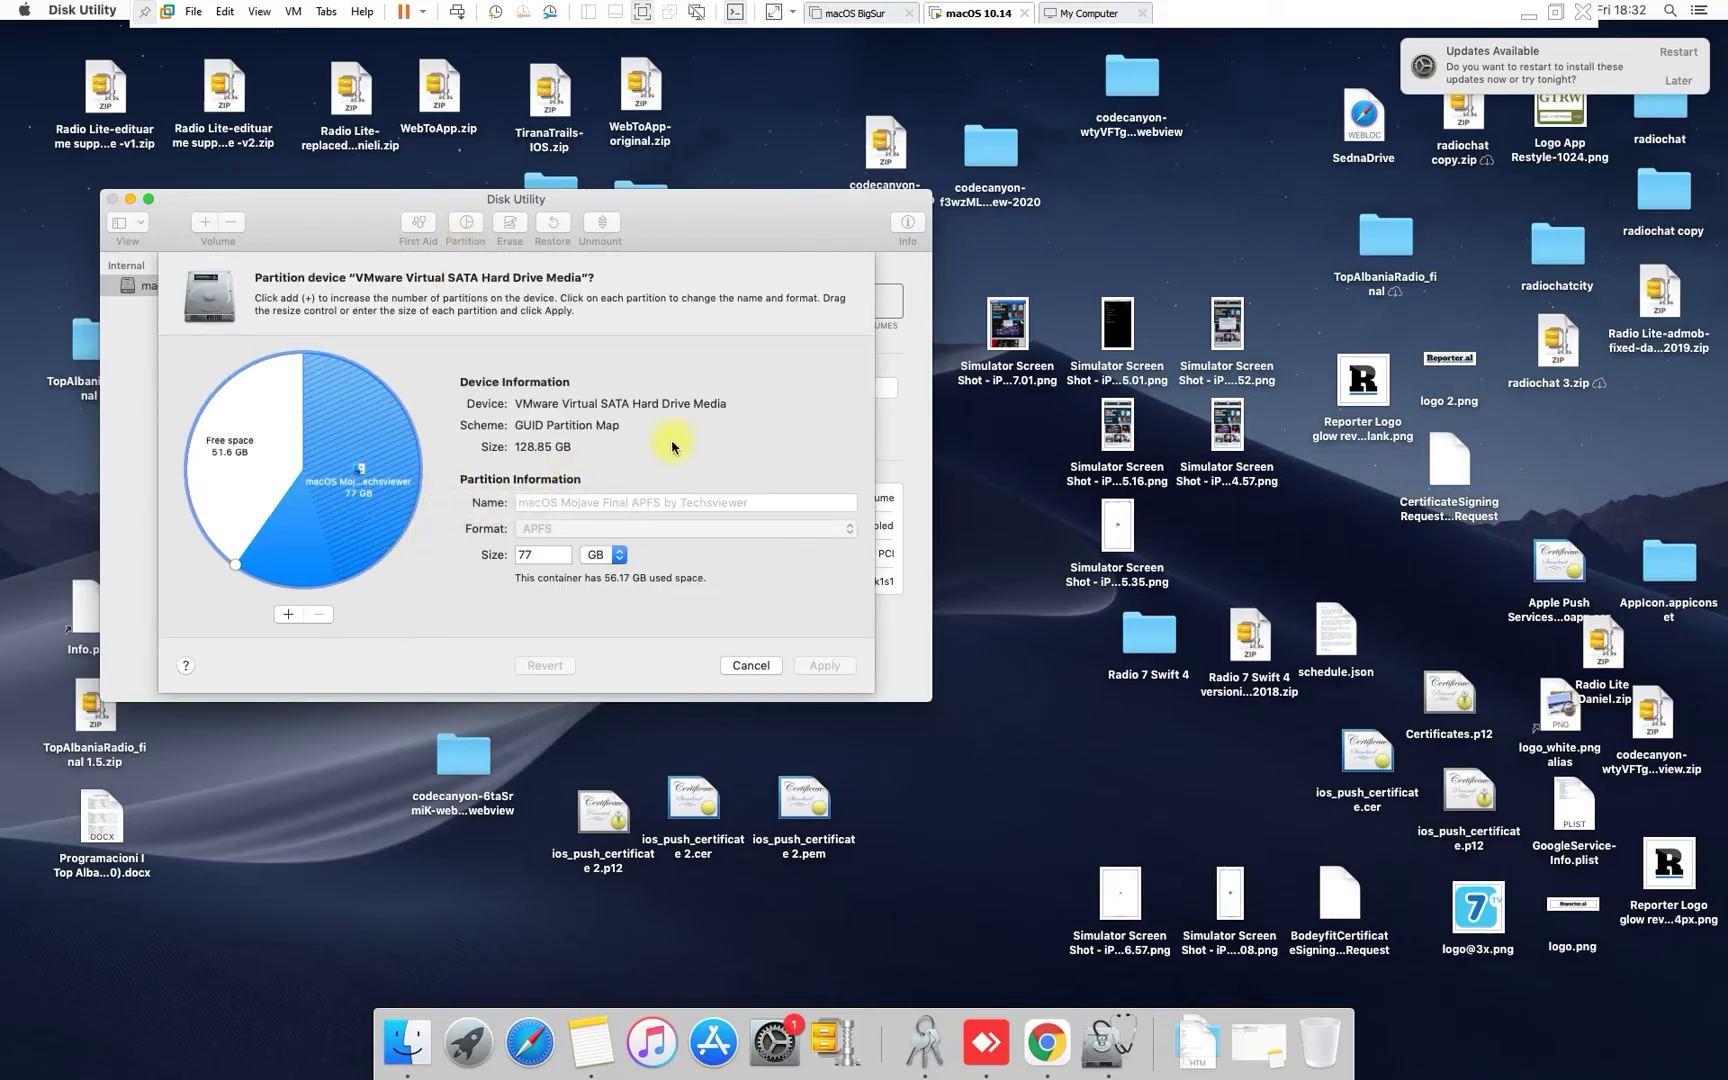
drag(515, 447, 589, 452)
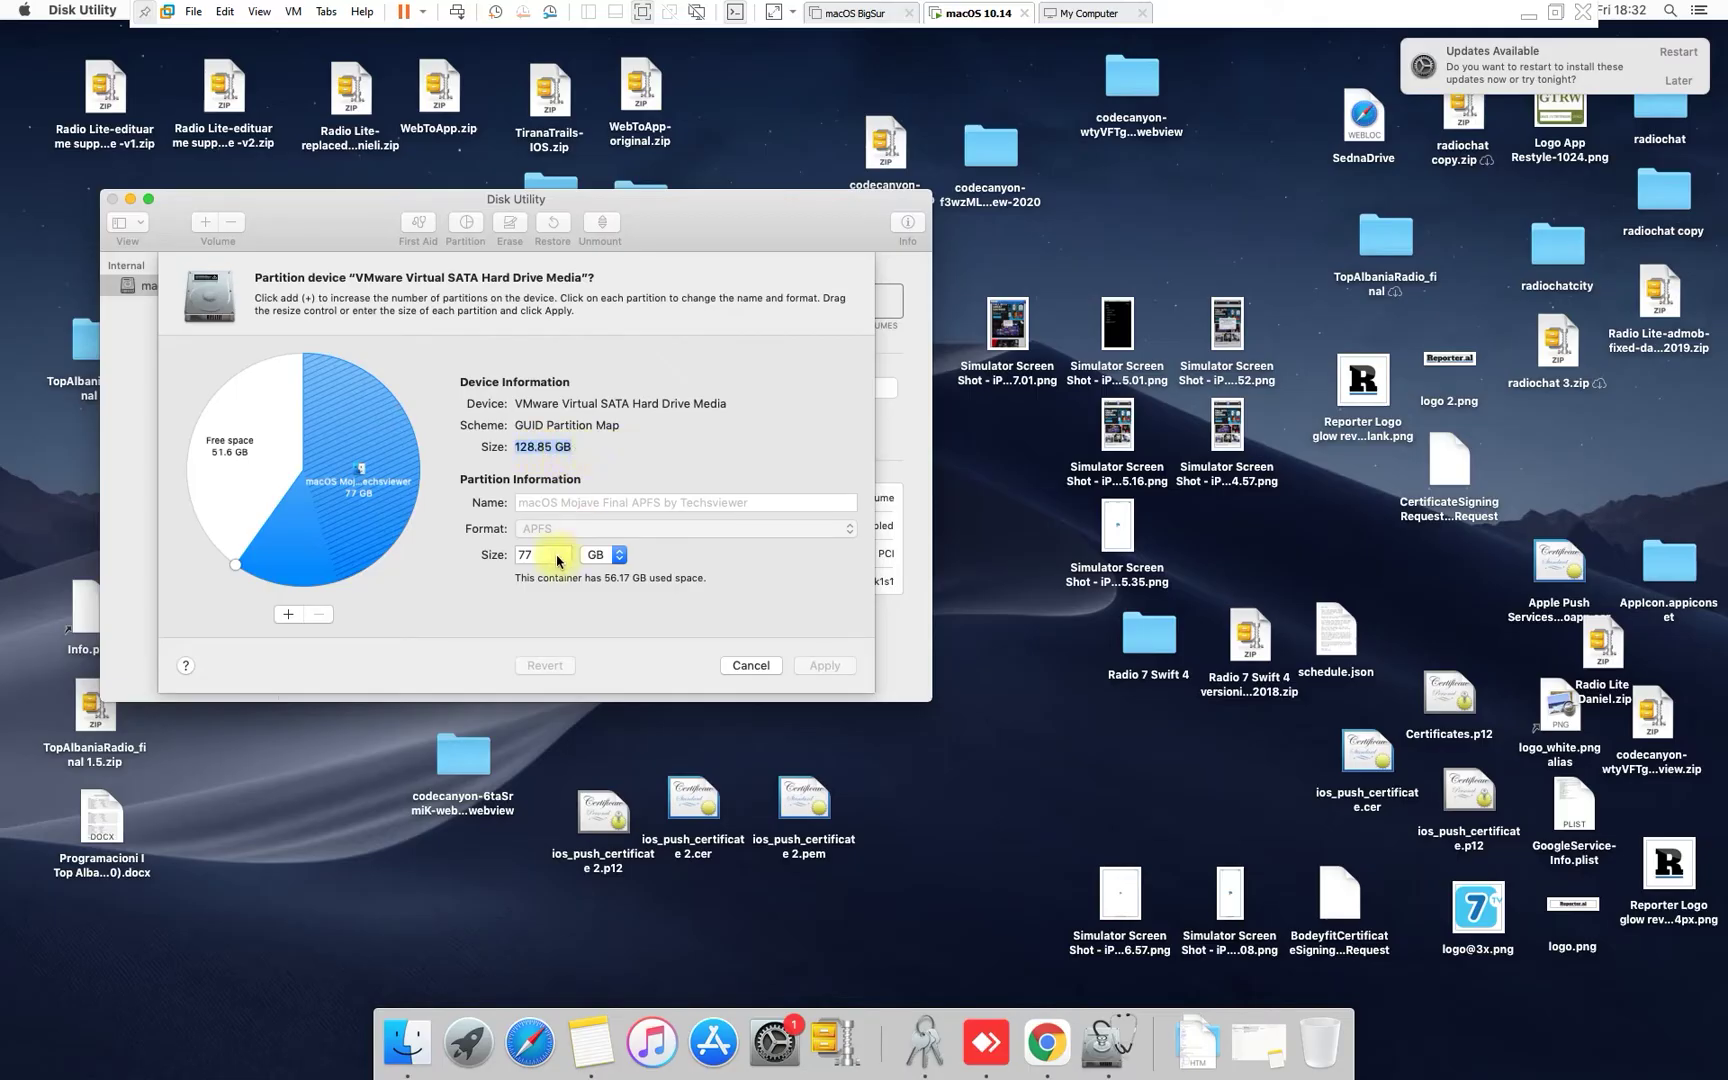
double_click(541, 554)
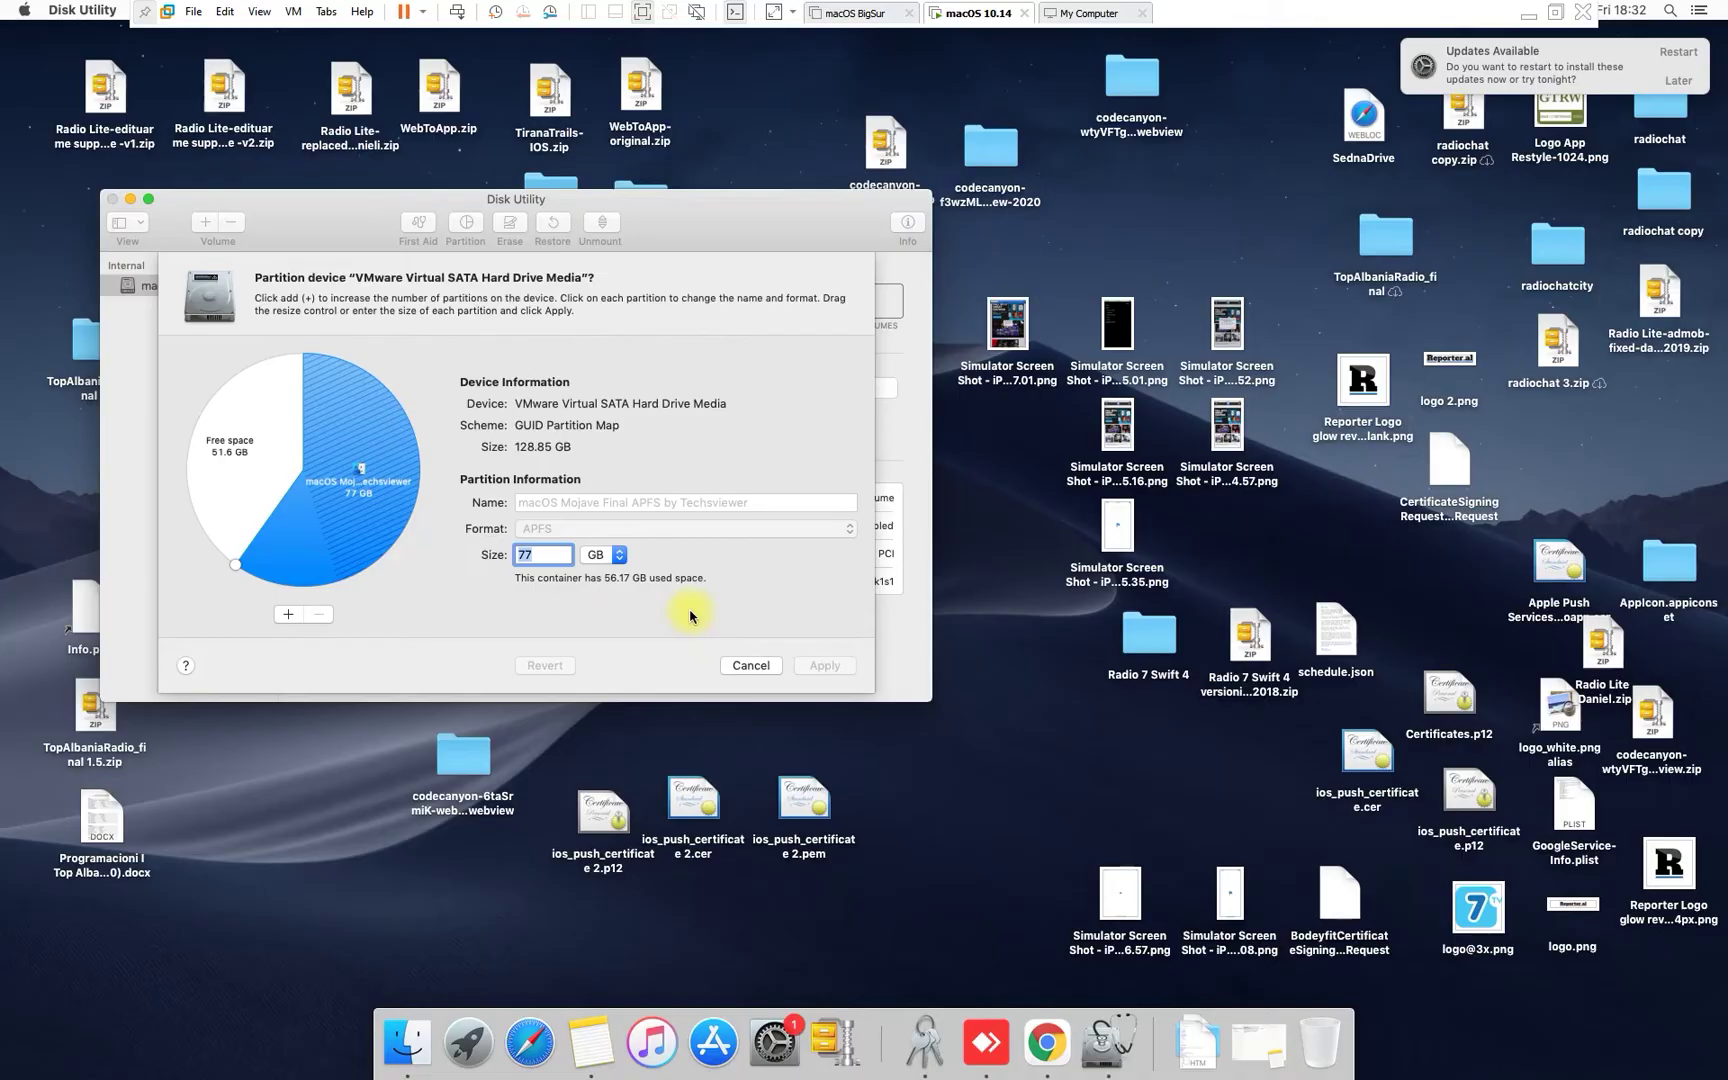
click(392, 430)
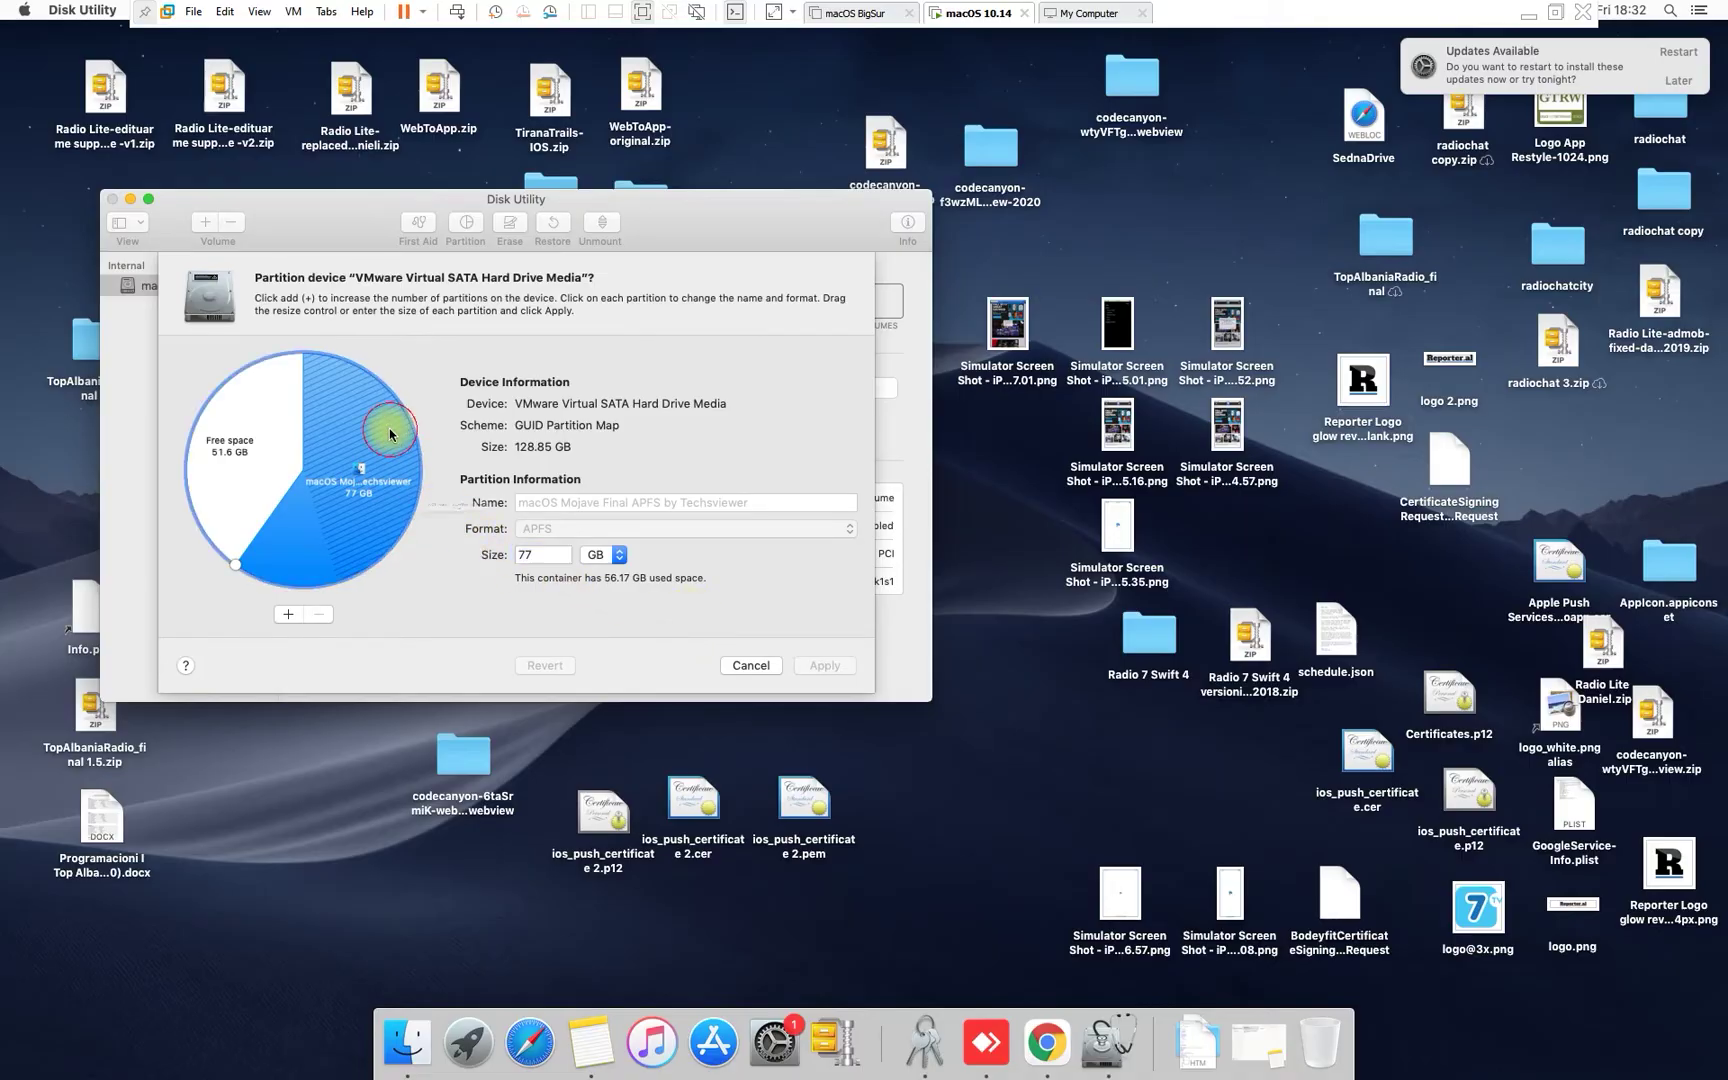
- Change the Mojave partition size to 128 GB and apply it
click(549, 557)
click(549, 557)
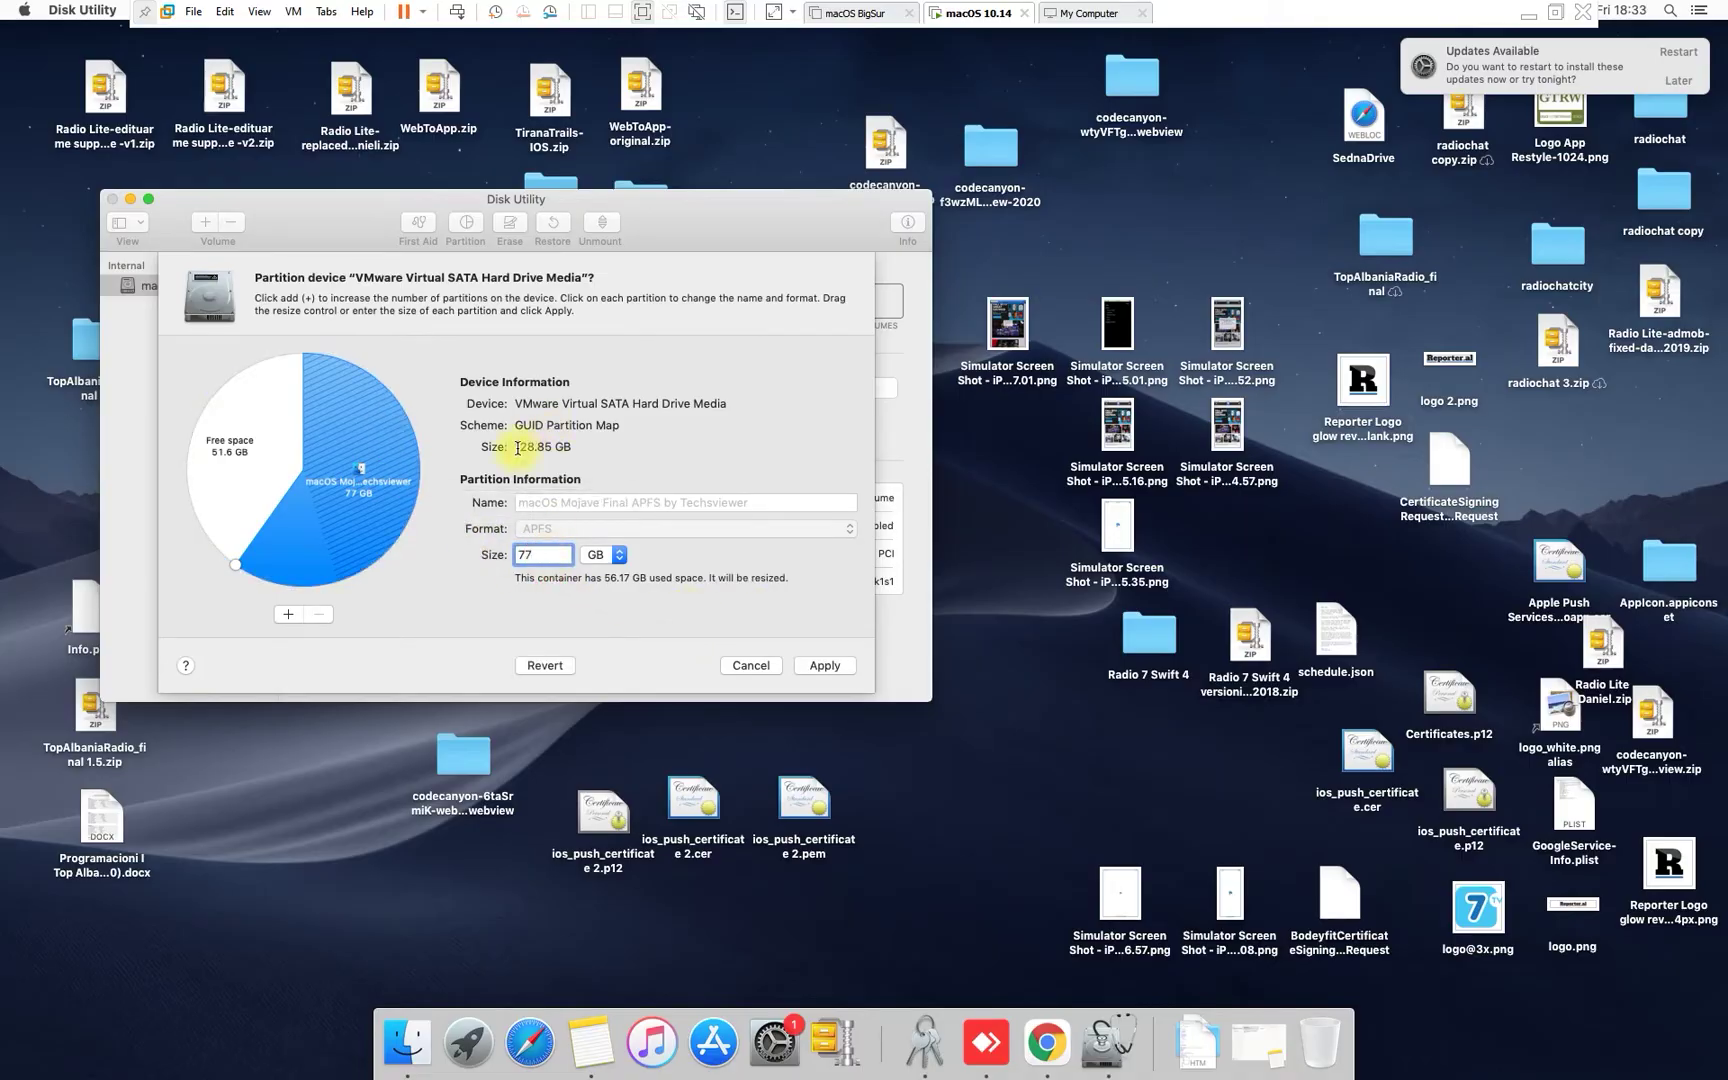
drag(517, 447, 557, 444)
click(515, 452)
right_click(531, 448)
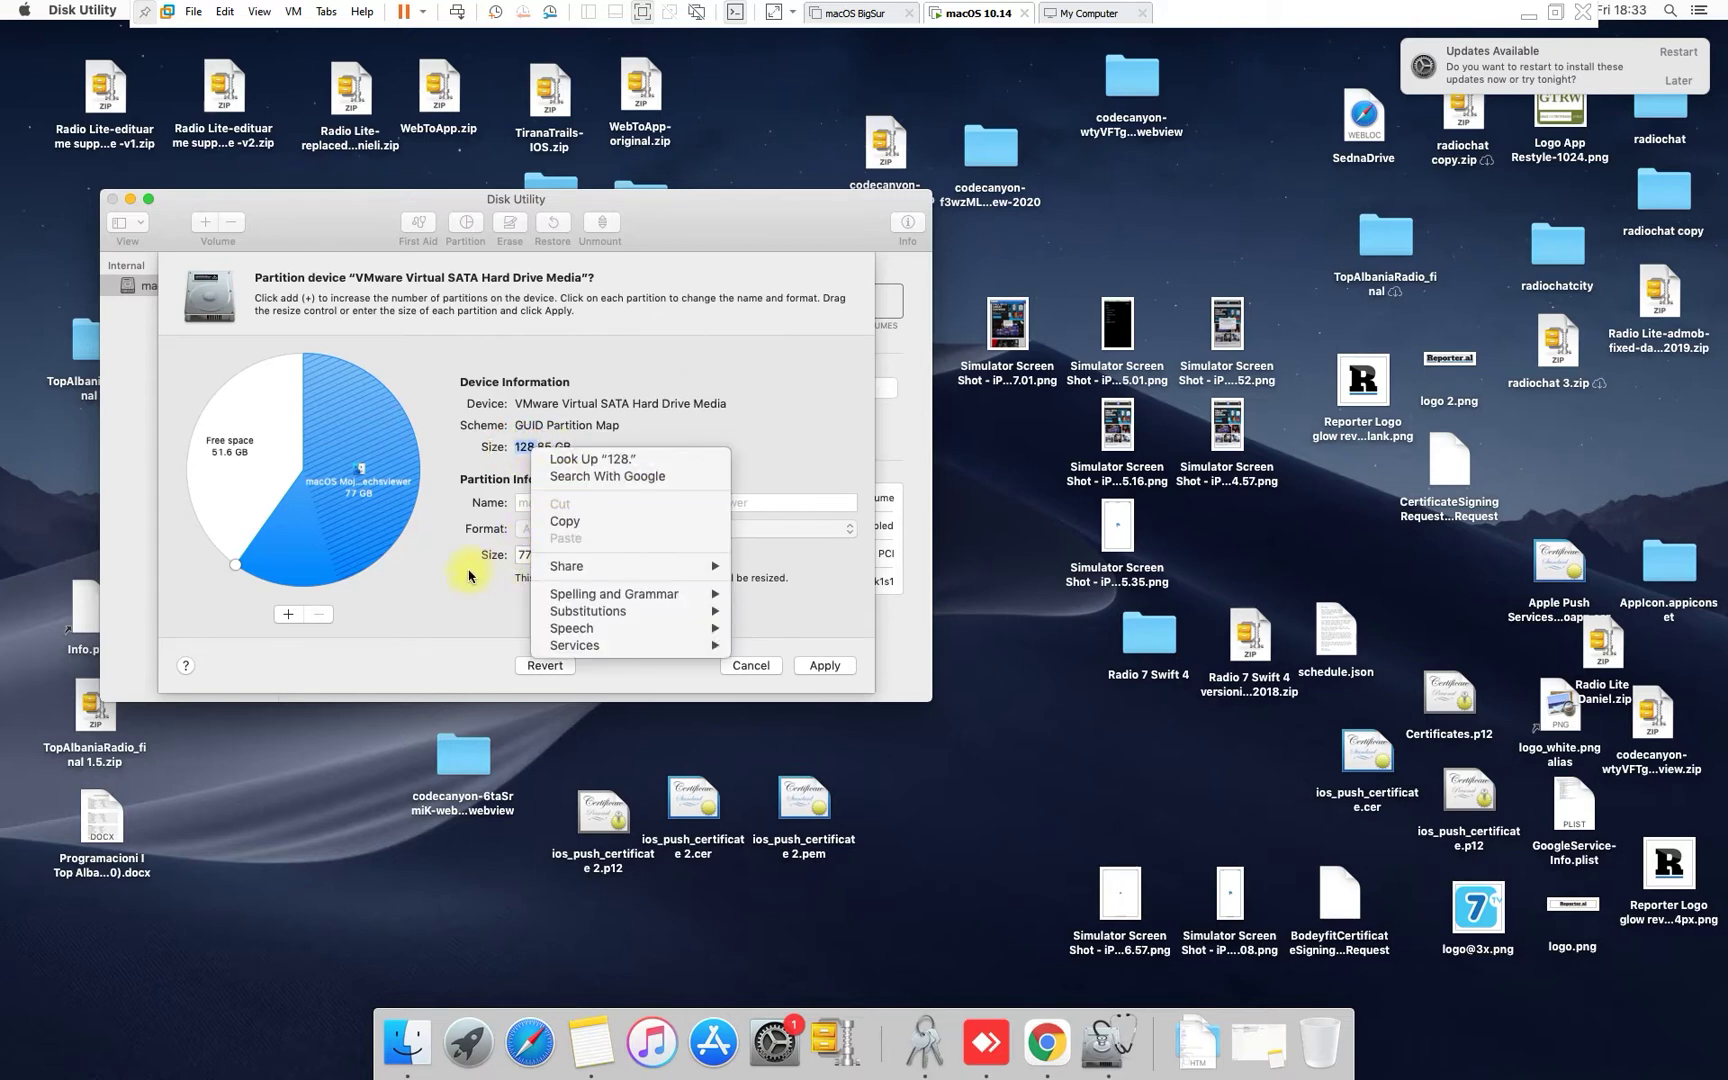
click(469, 576)
key(Tab)
text(1)
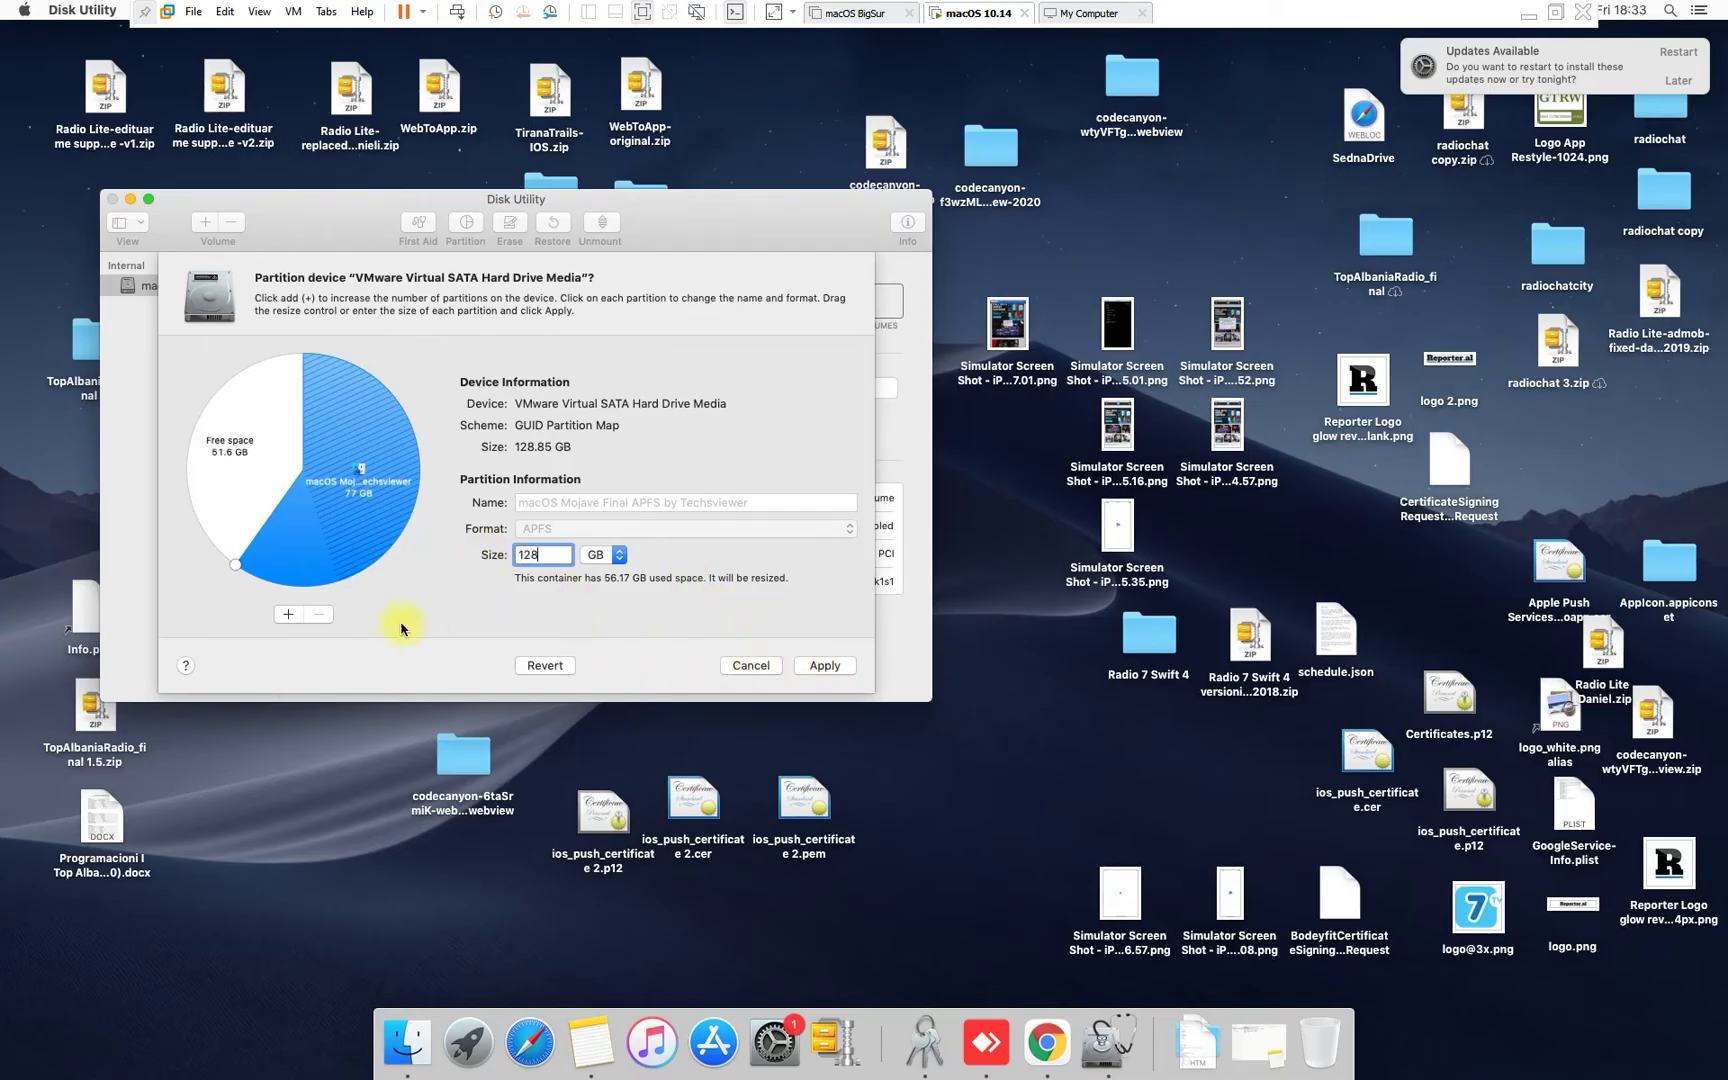
click(808, 669)
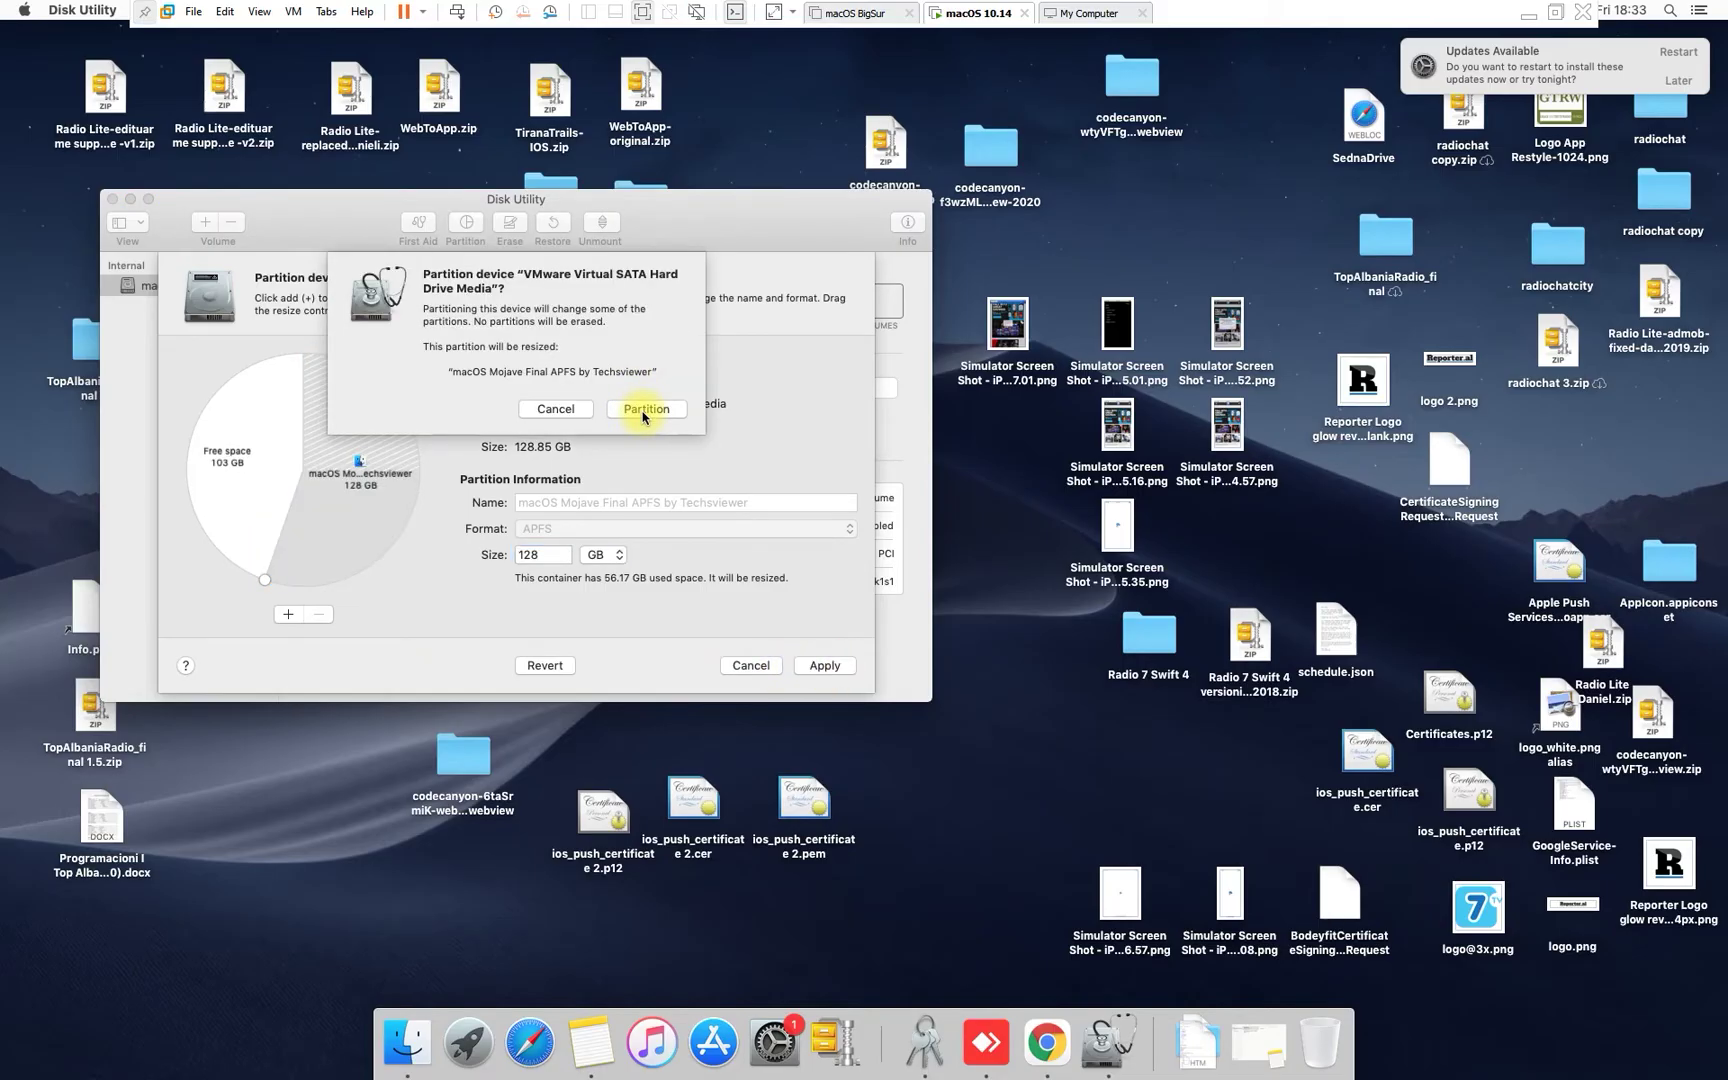
- Confirm partitioning past the boot drive warning and finish the resize to 128 GB
click(643, 412)
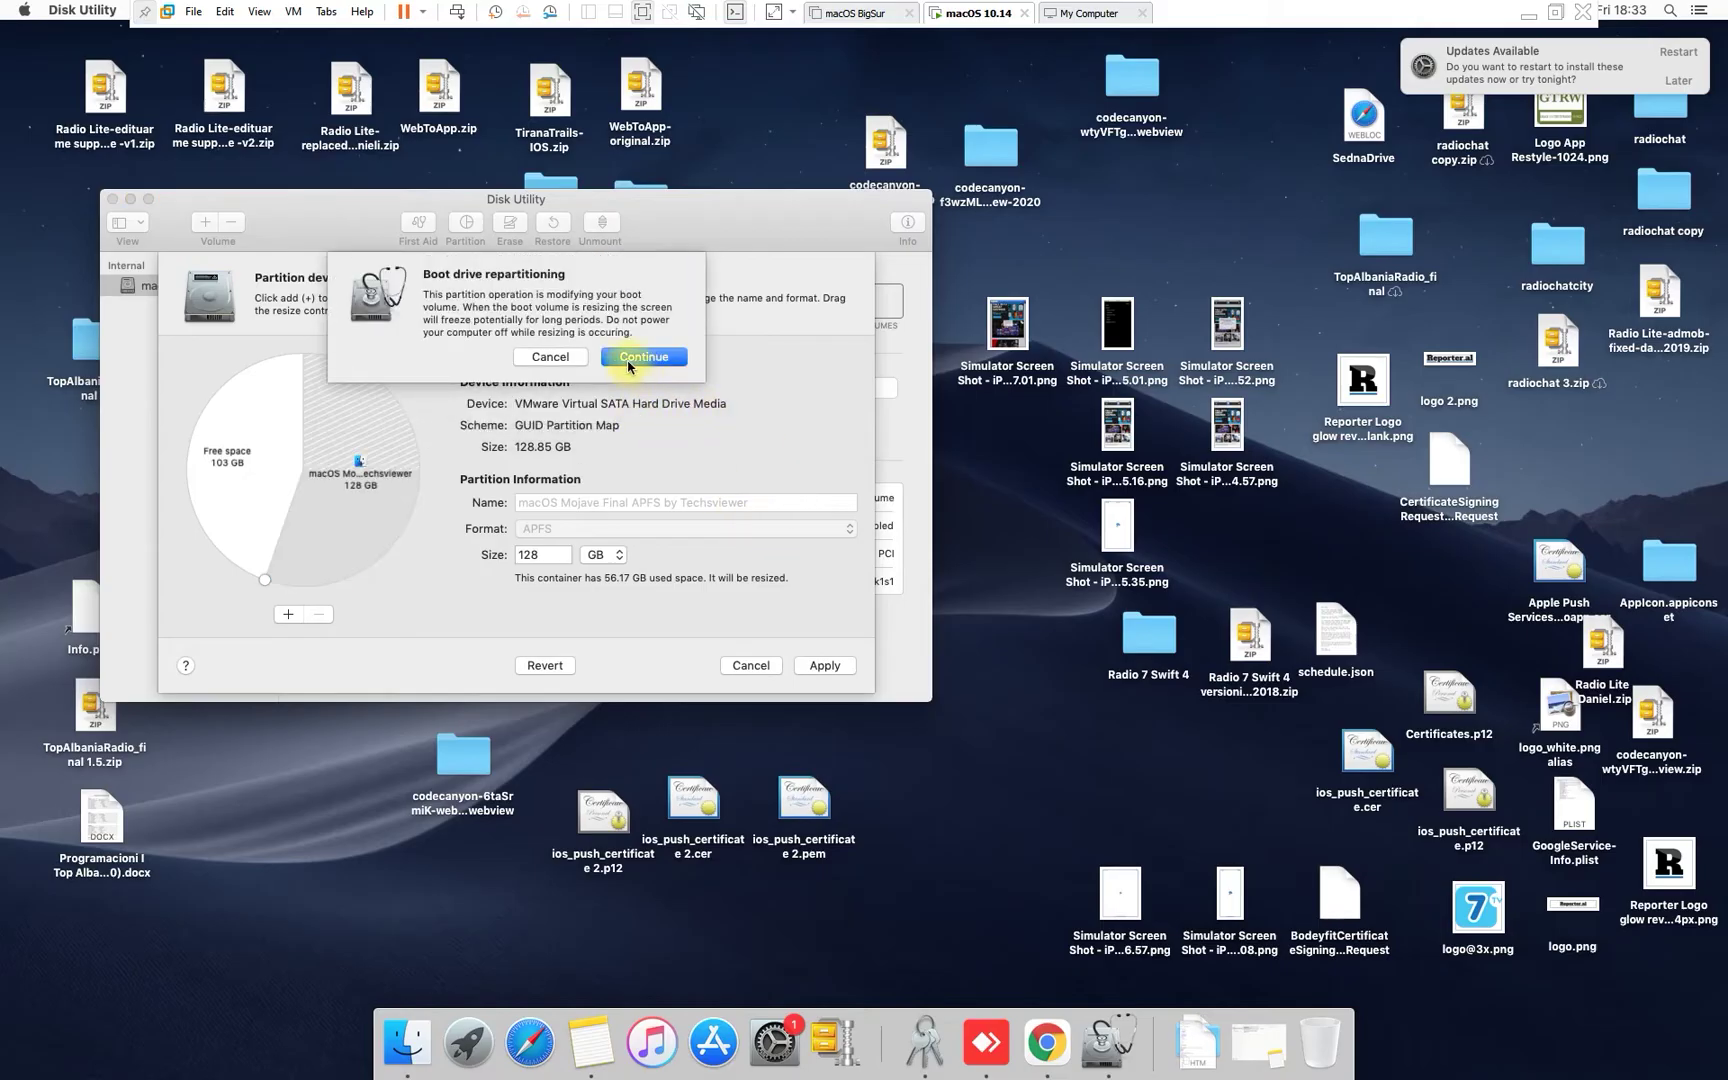
click(628, 362)
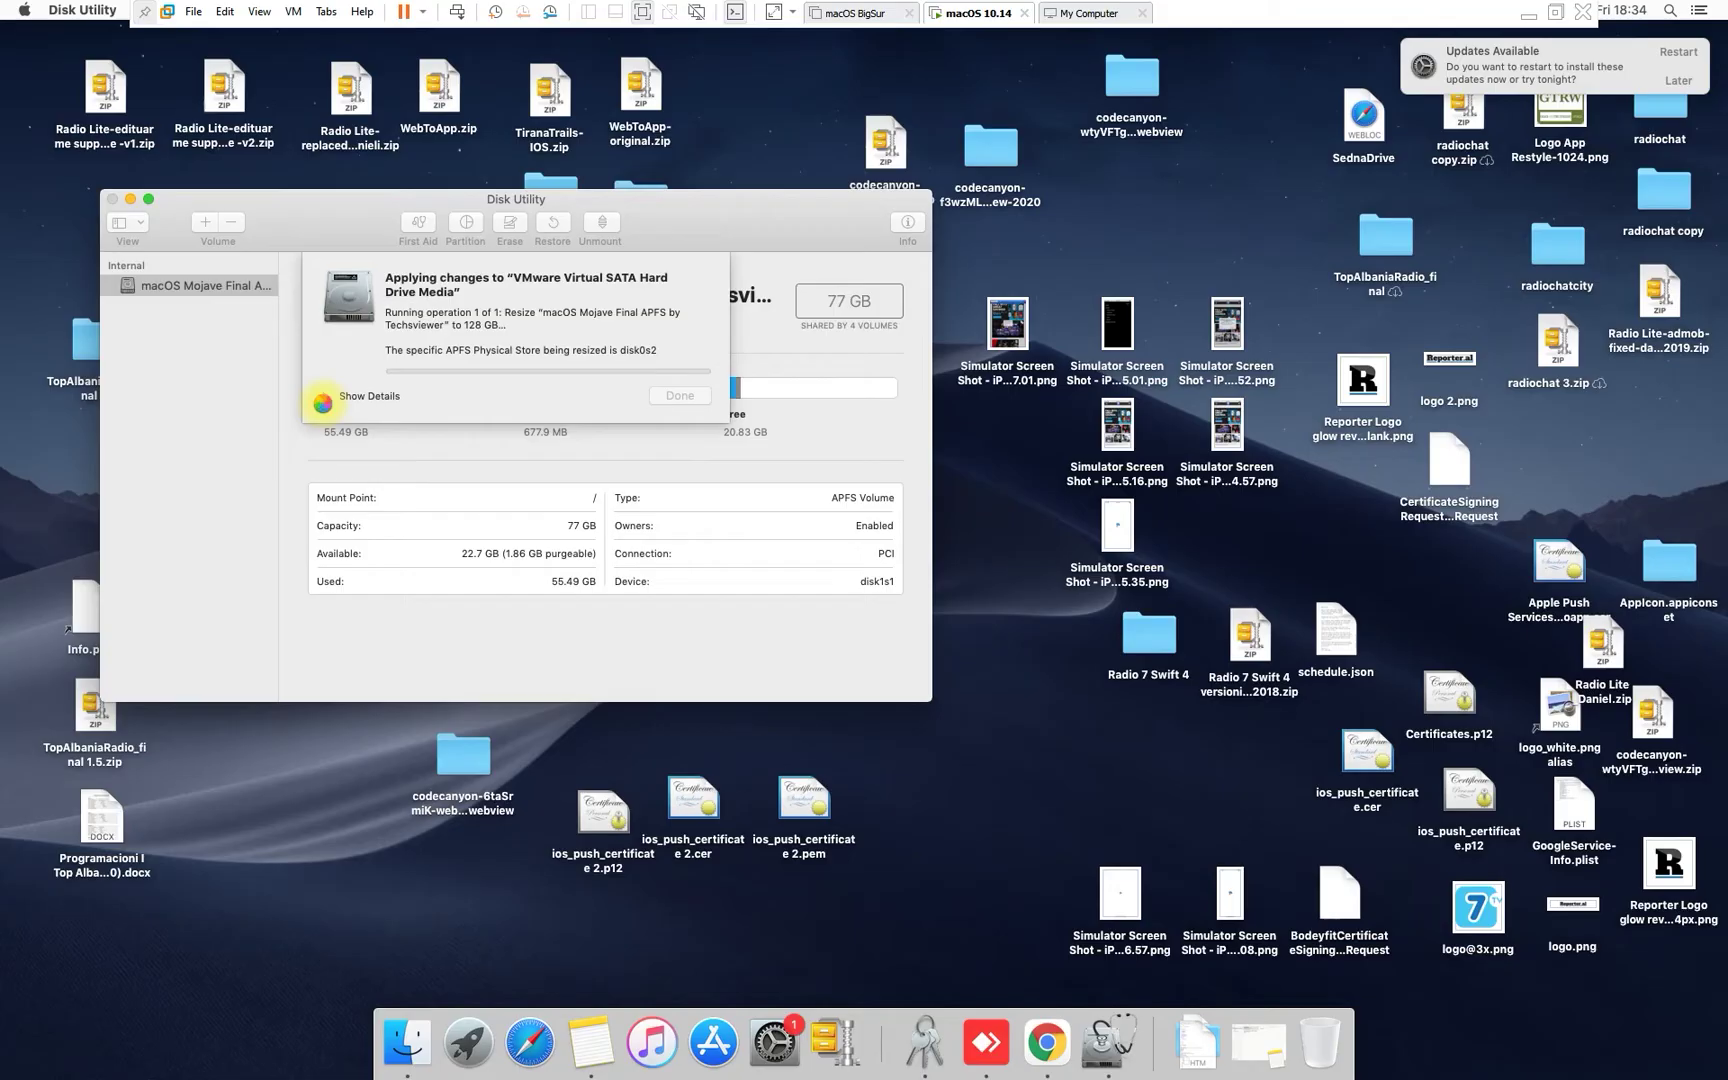
click(323, 401)
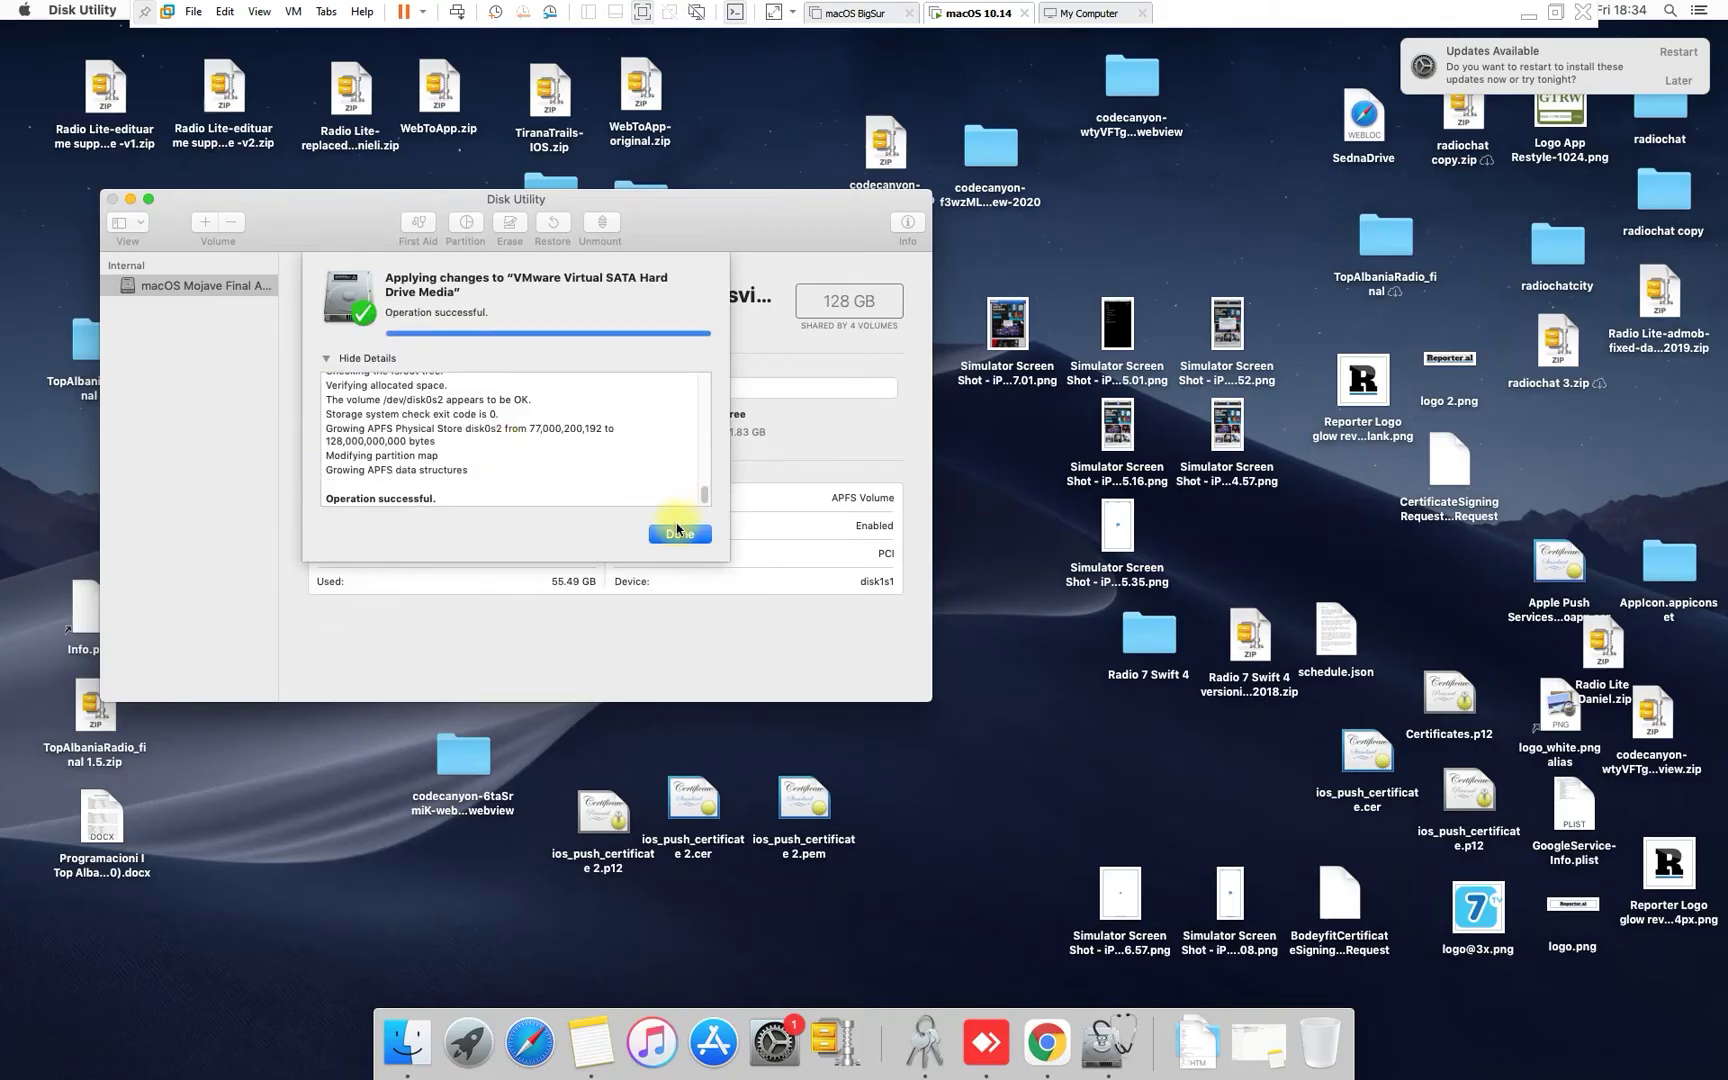
click(669, 537)
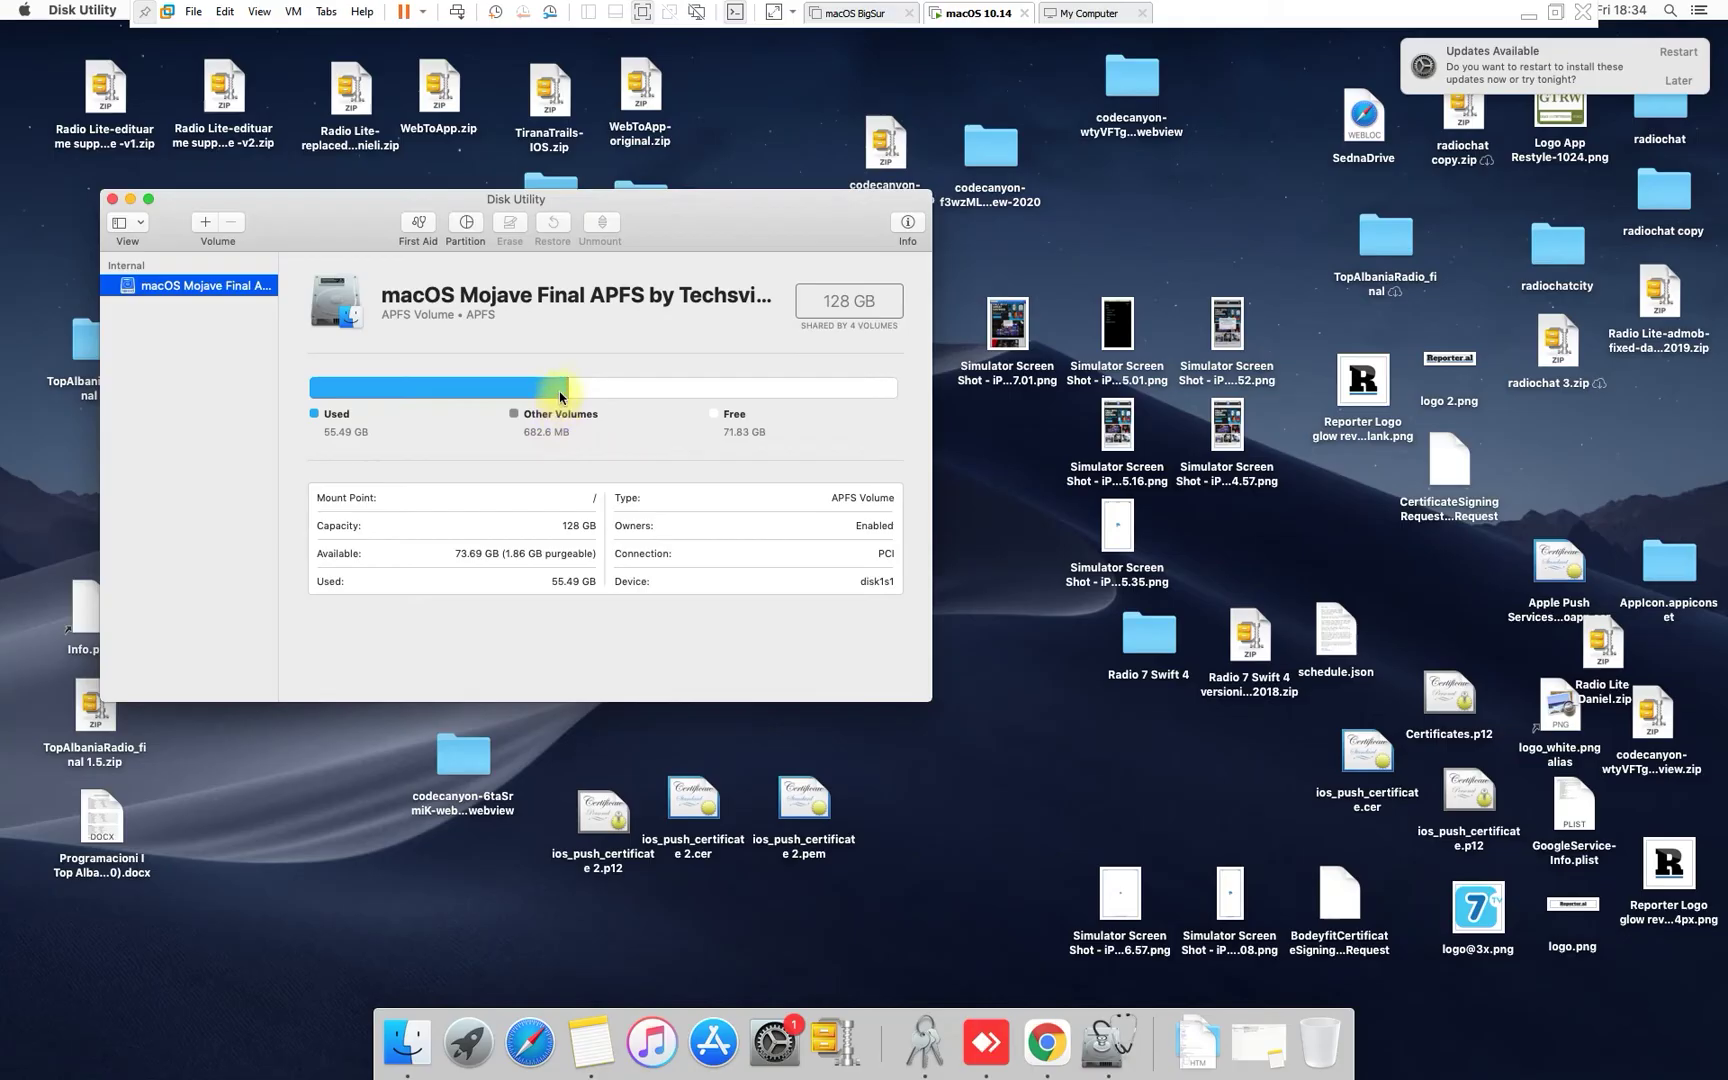
double_click(532, 432)
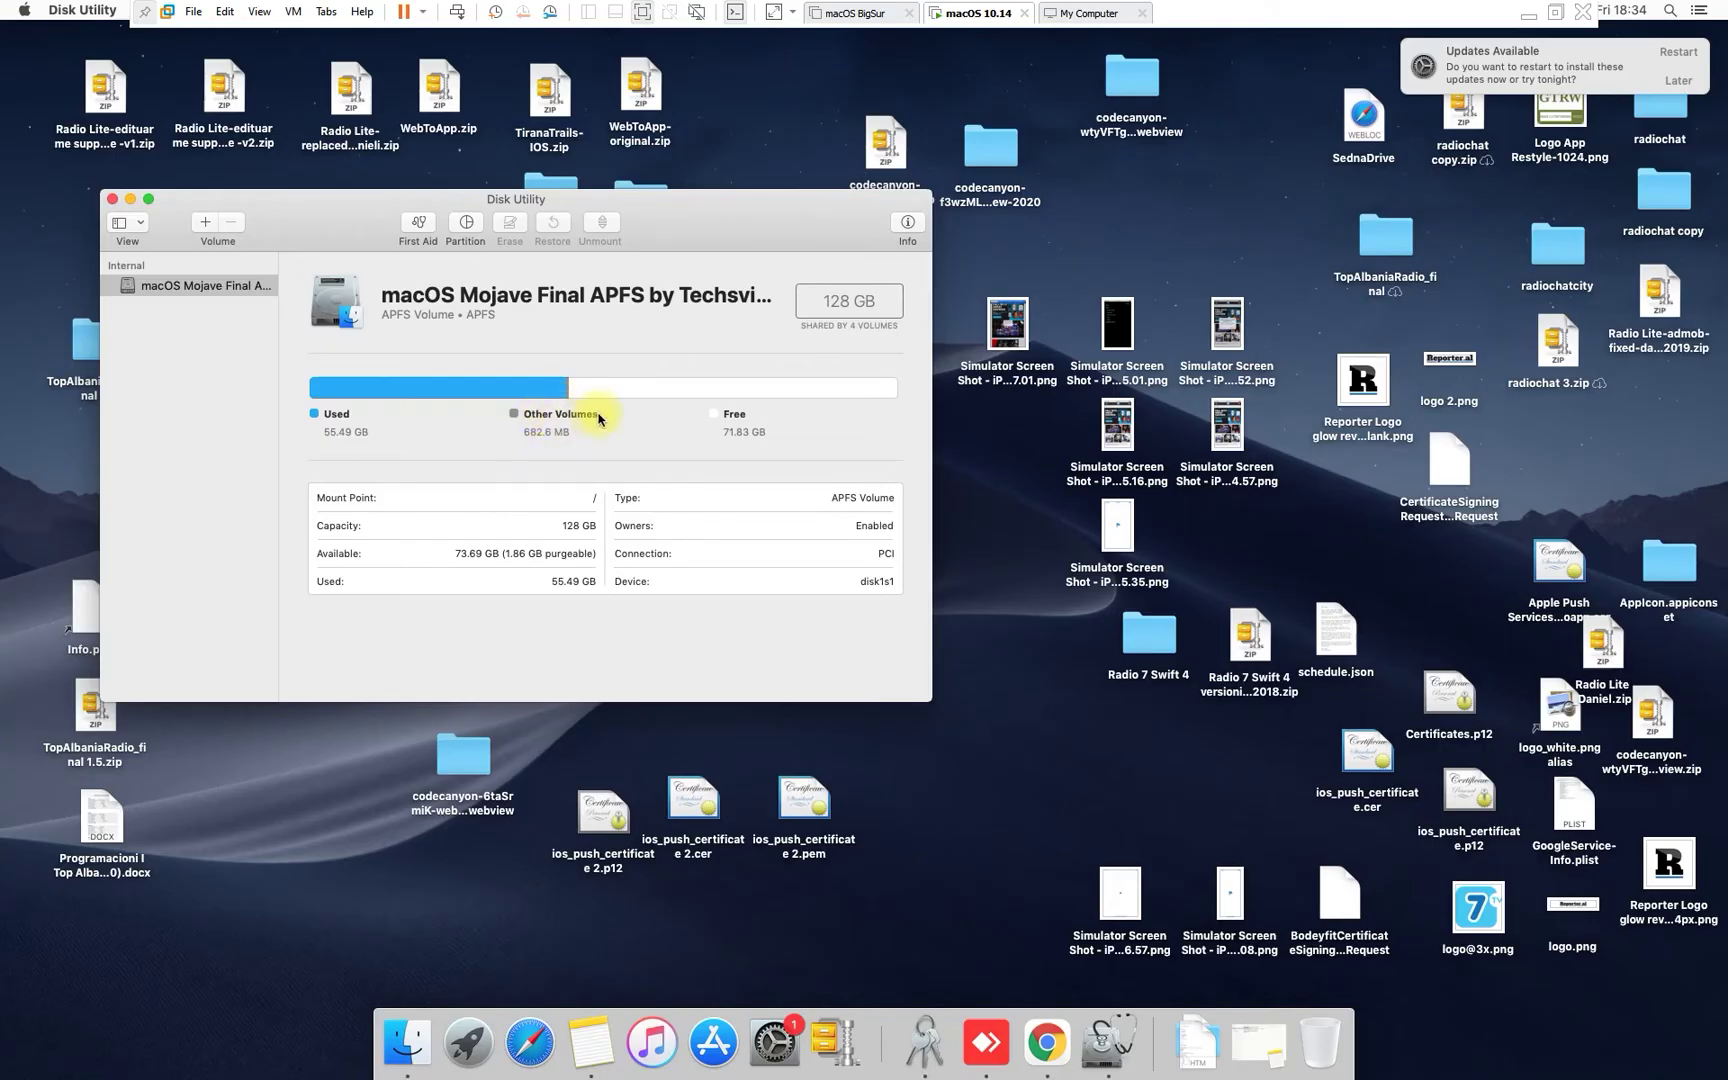
click(463, 224)
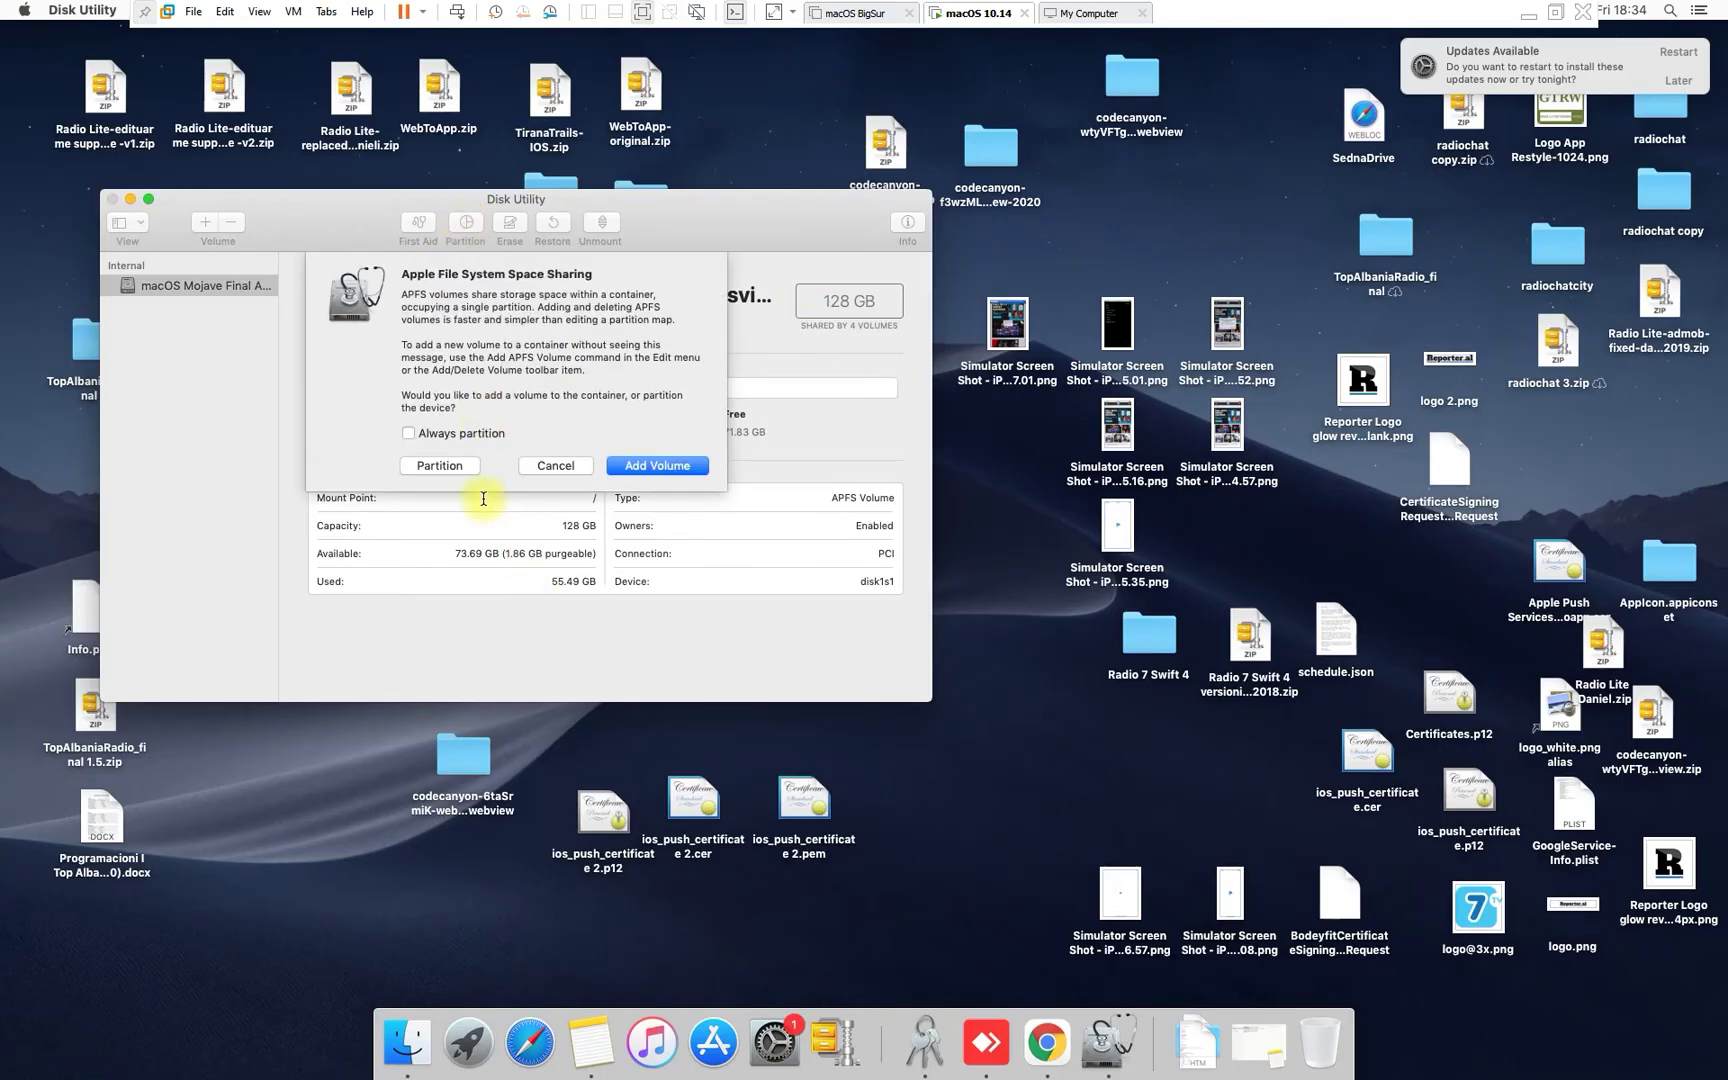
click(420, 463)
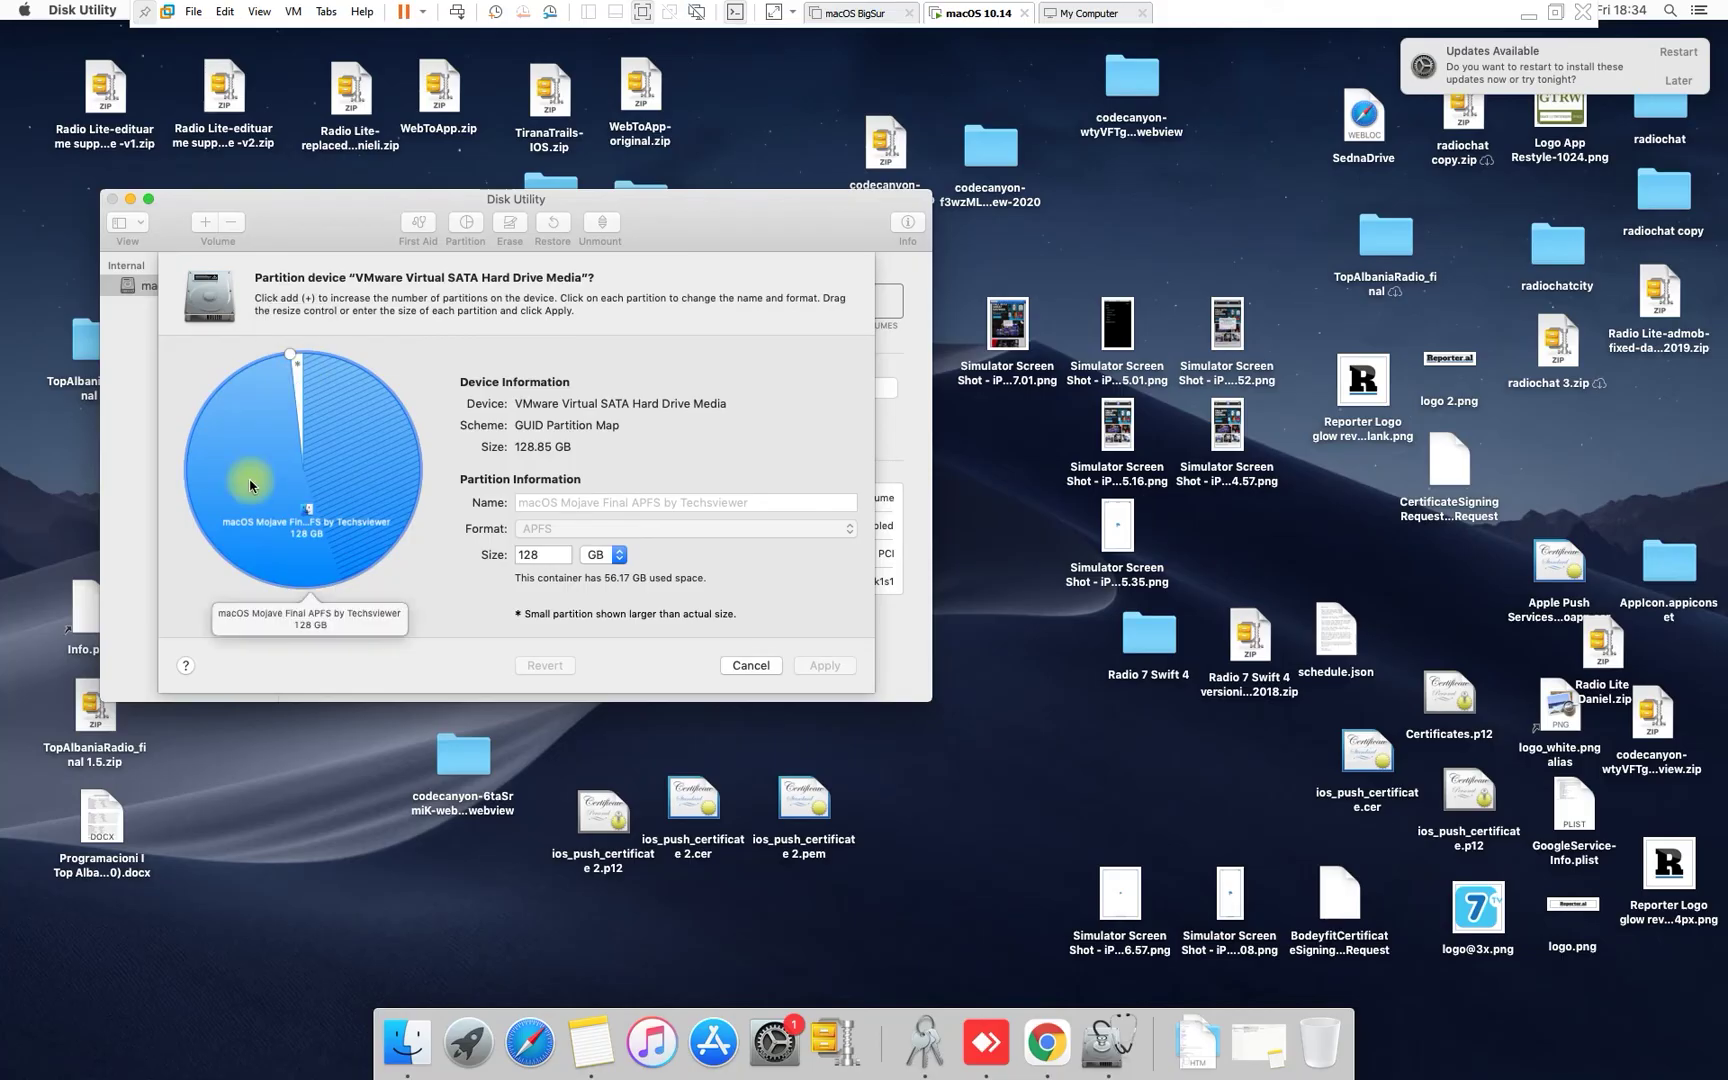
click(756, 673)
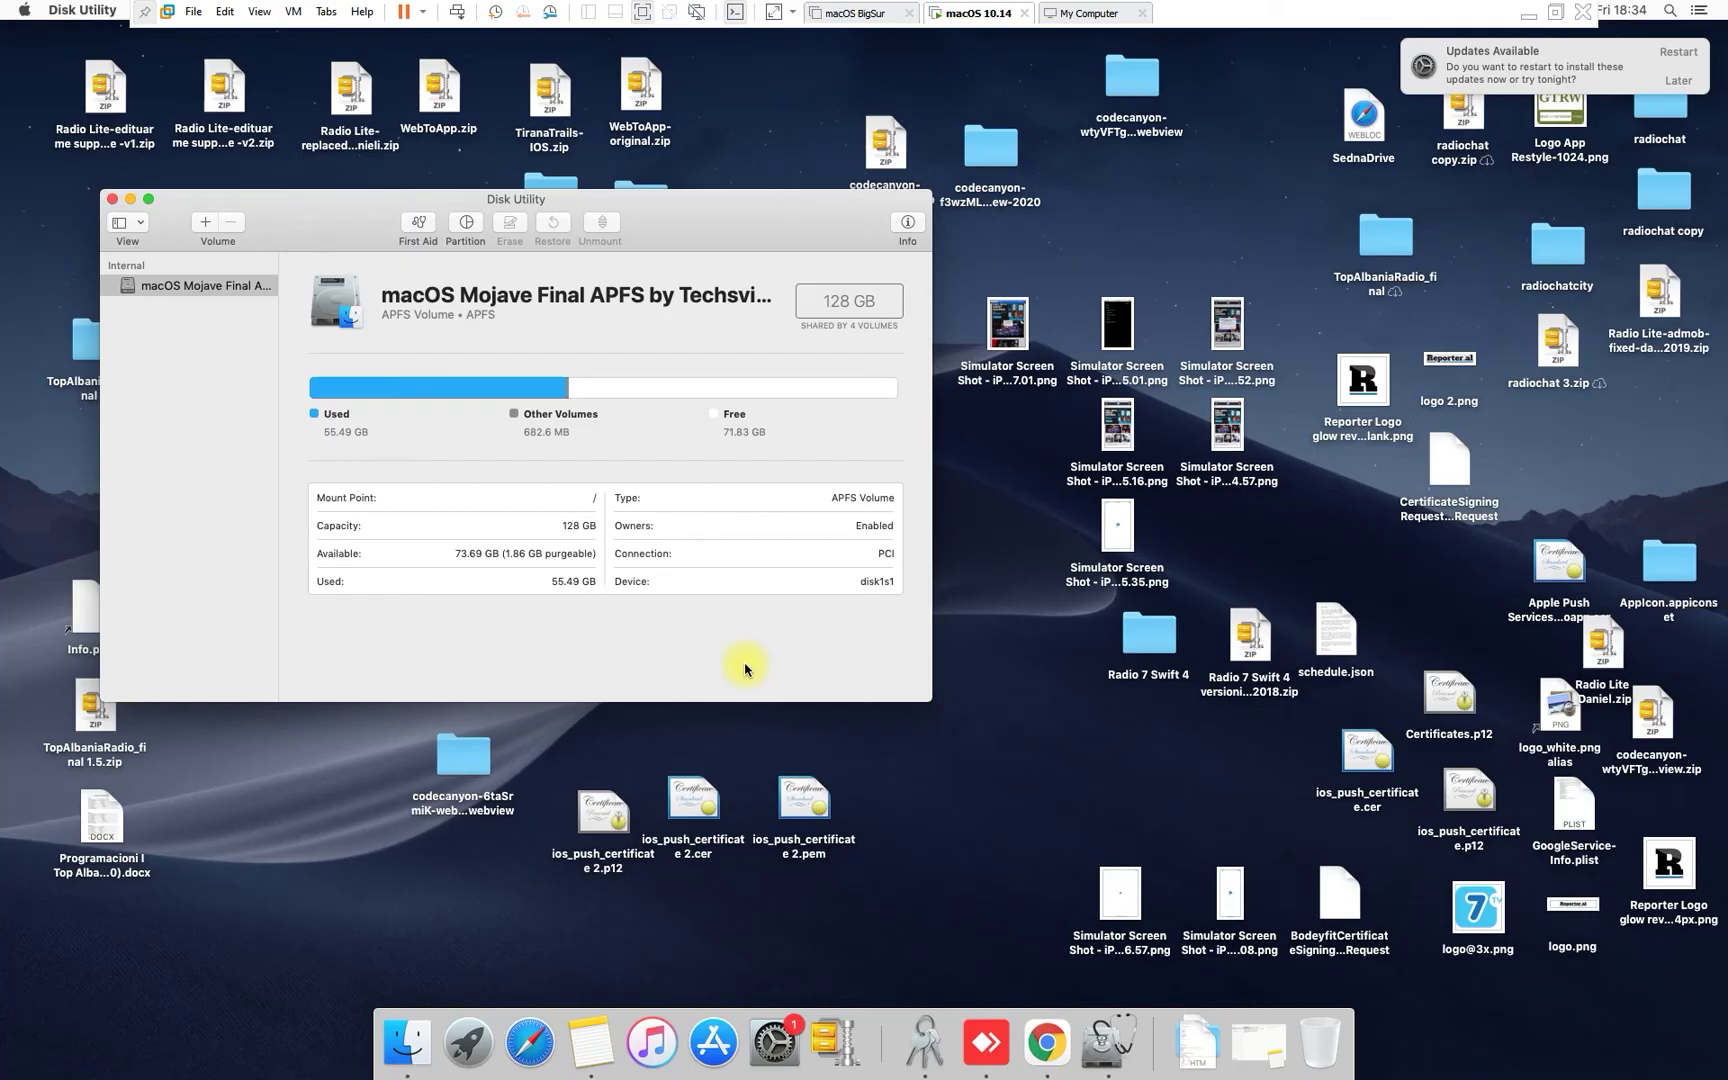
right_click(745, 109)
click(698, 122)
drag(444, 201, 411, 231)
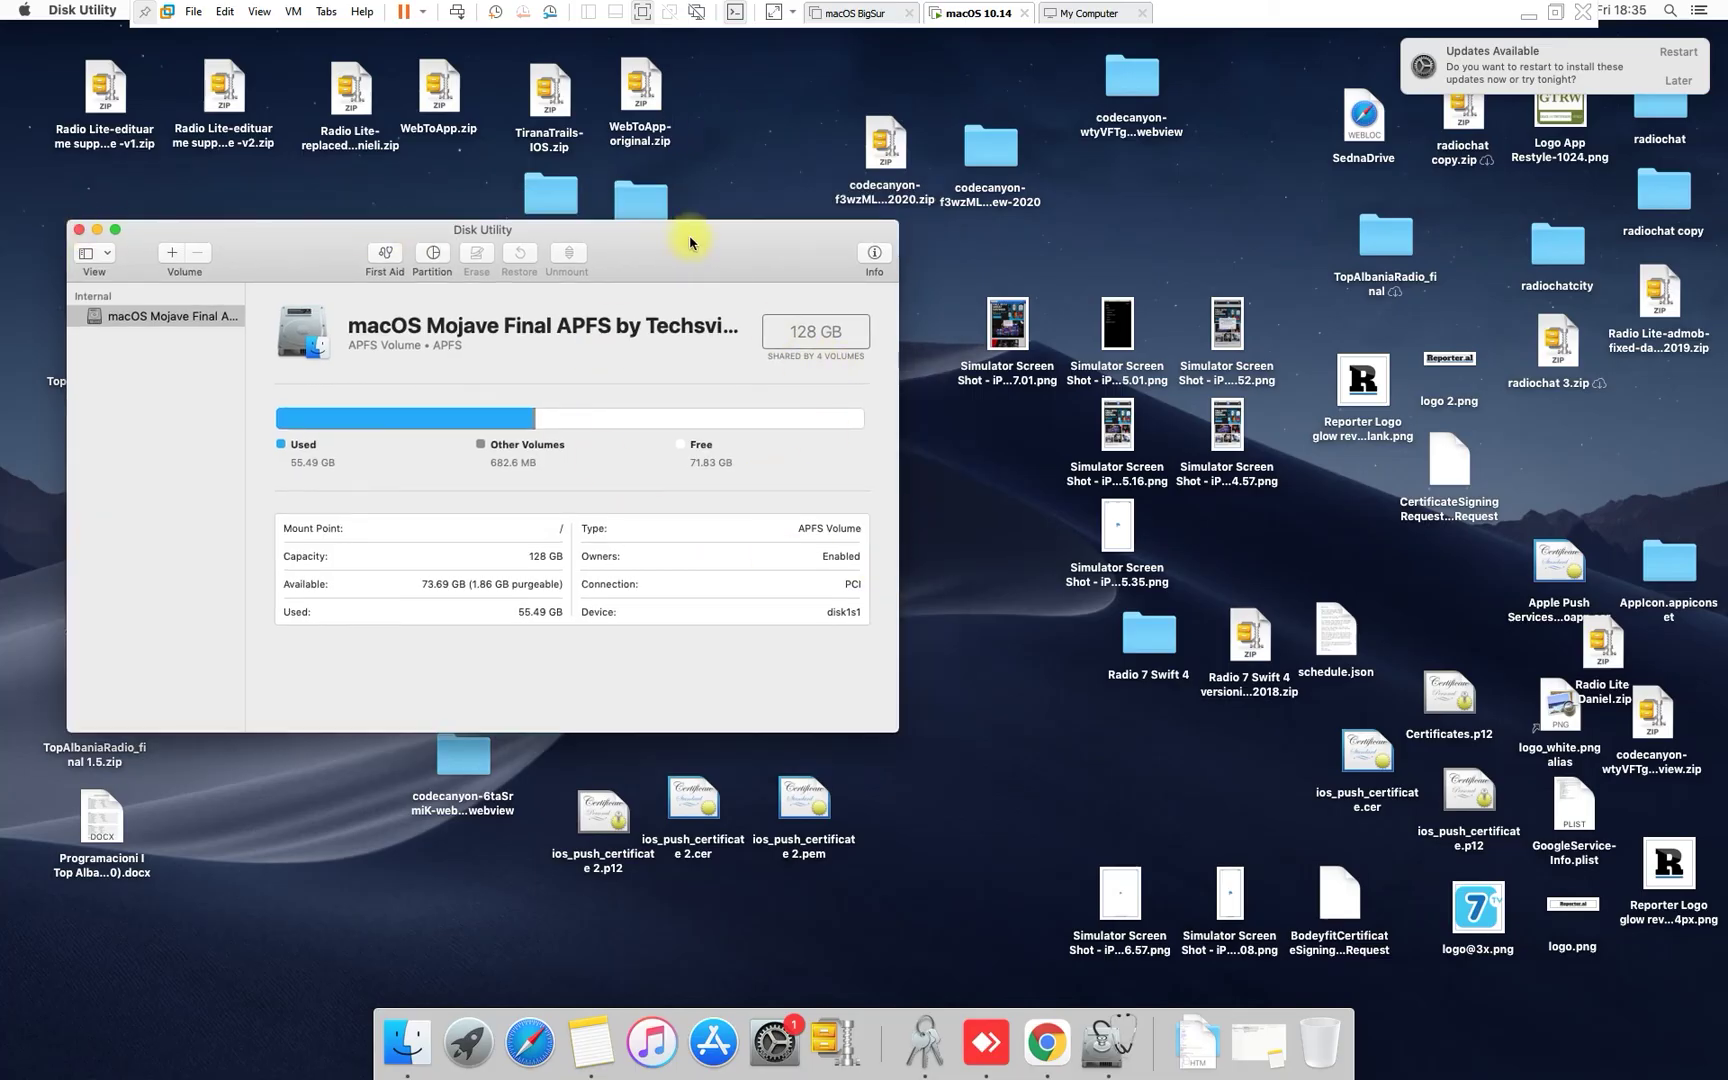
drag(686, 240, 736, 323)
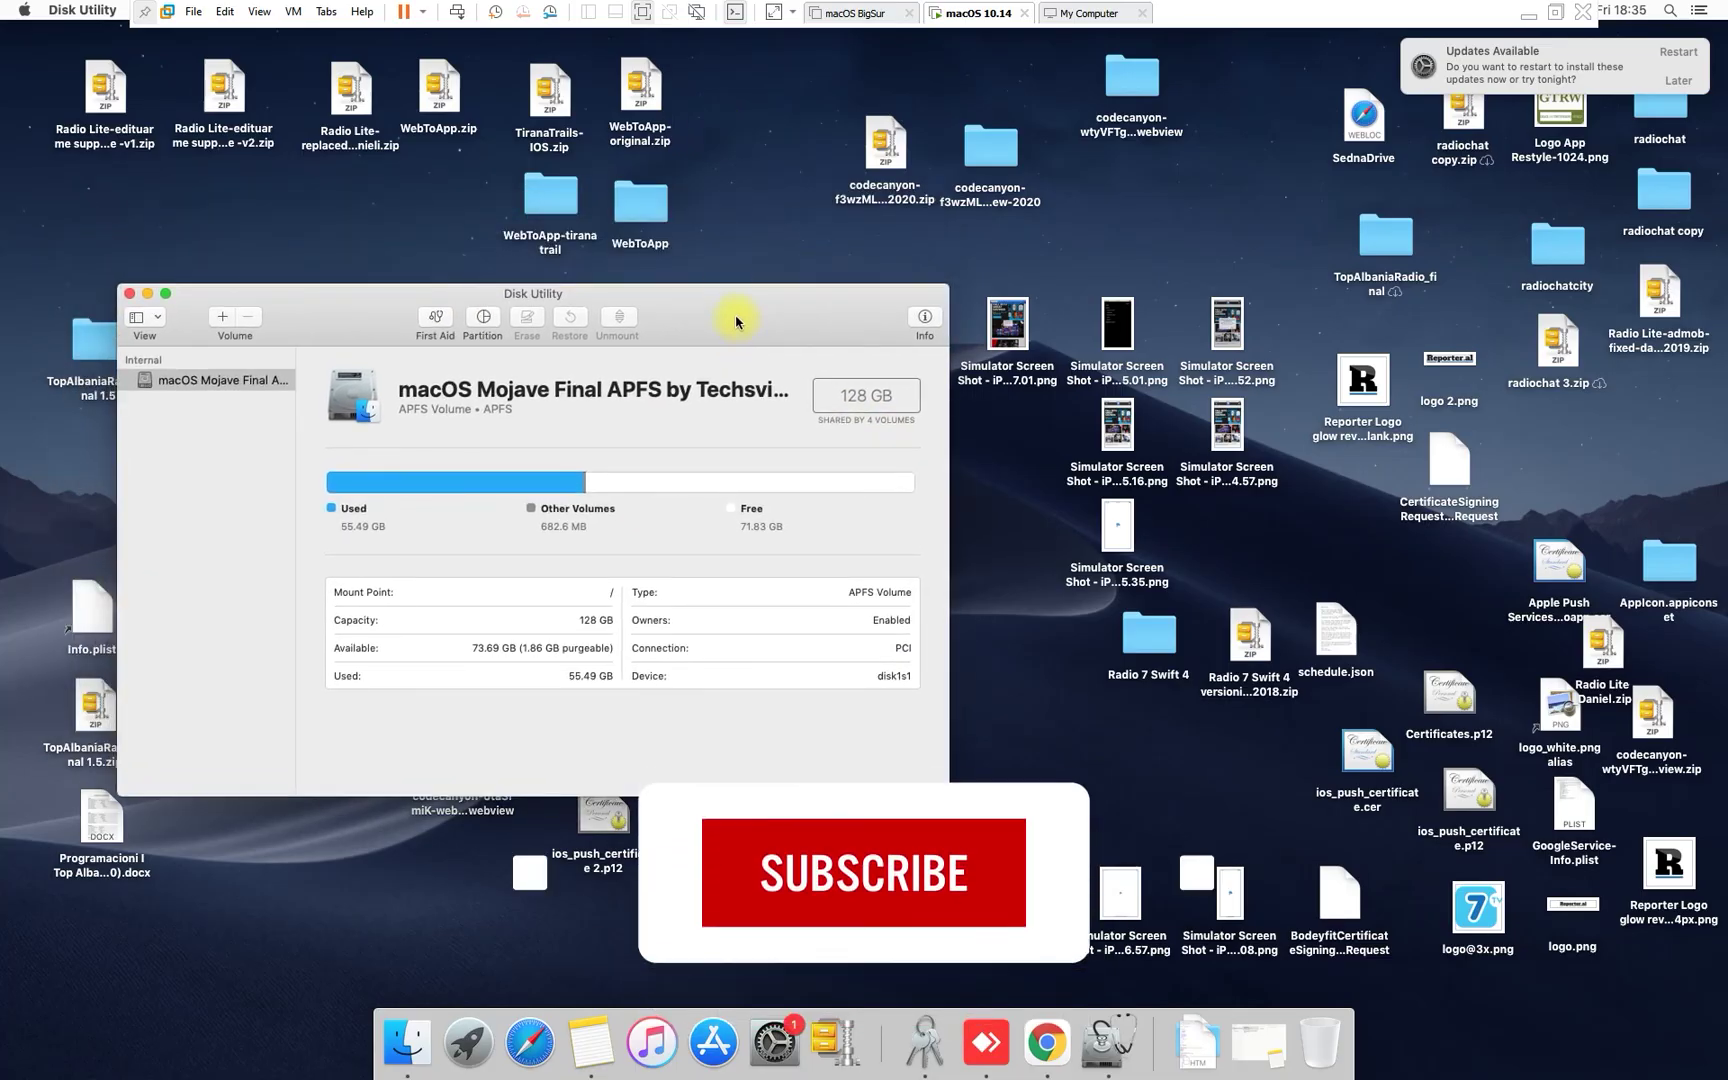